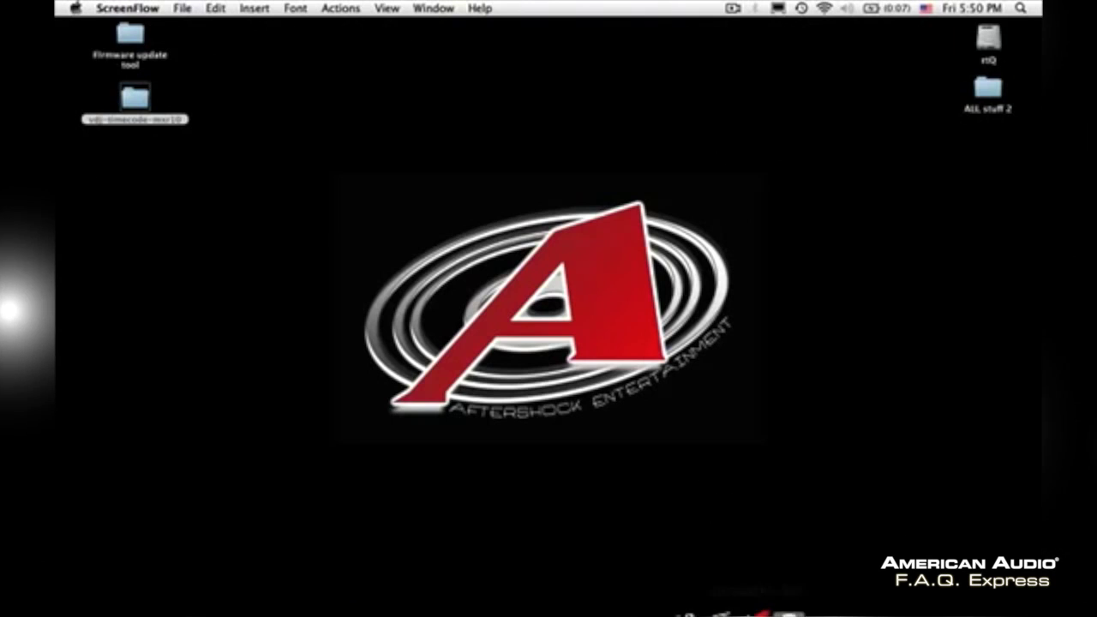
Restore the minimized Firefox window showing the American Audio adjaudio.com home page.
{"action": "mouse_move", "coordinate": [823, 610]}
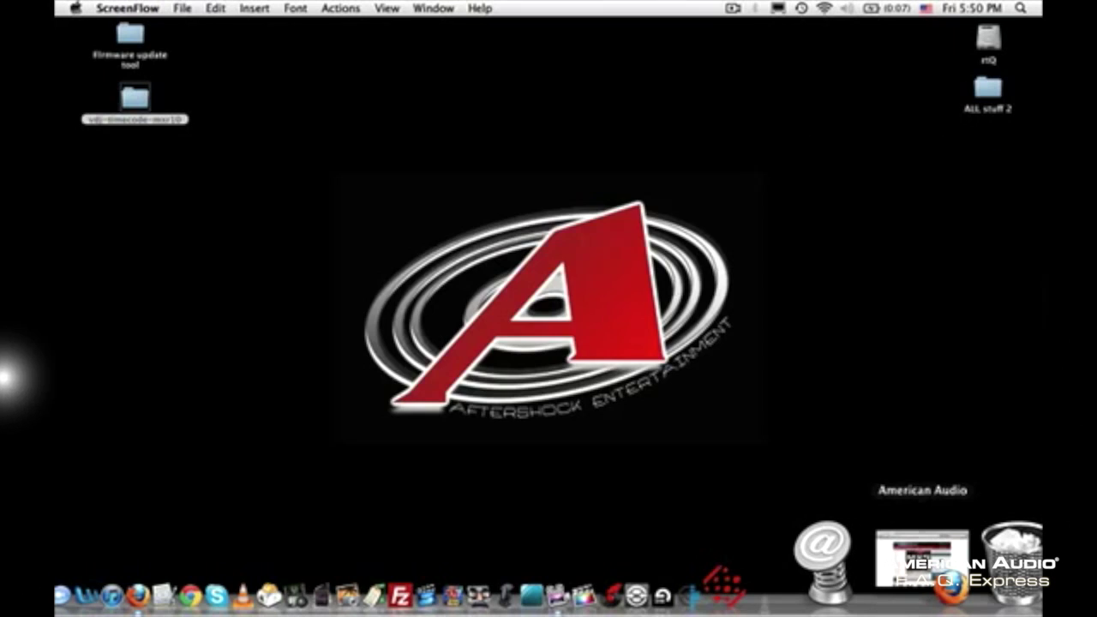
{"action": "left_click", "coordinate": [922, 557]}
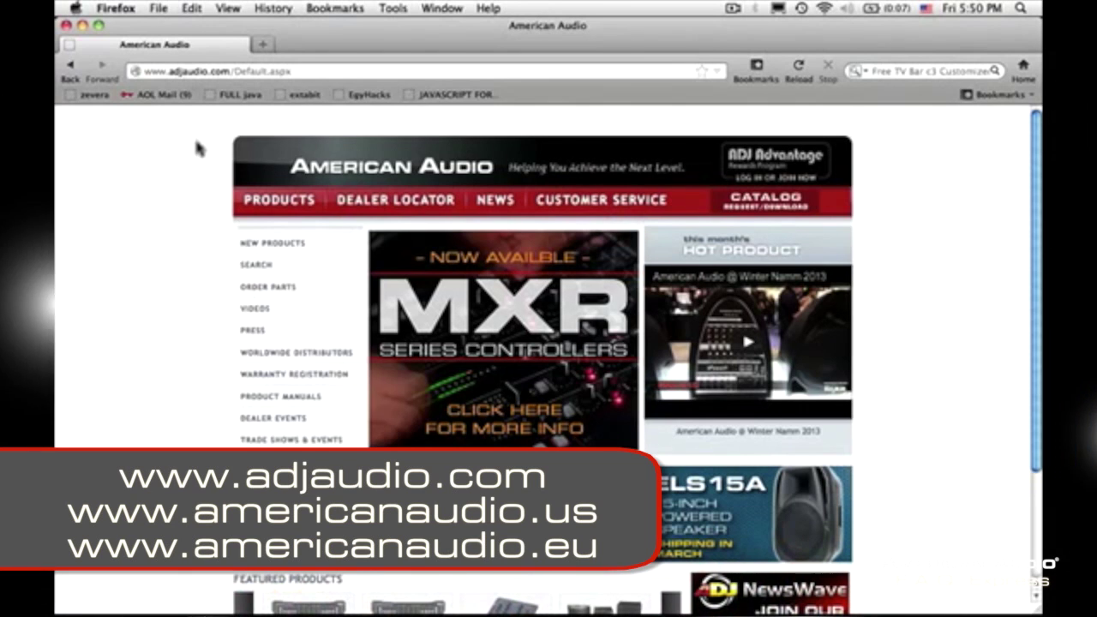
Go from the MXR Series Controllers listing to the 10 MXR page and scroll to its resources.
{"action": "left_click", "coordinate": [484, 321]}
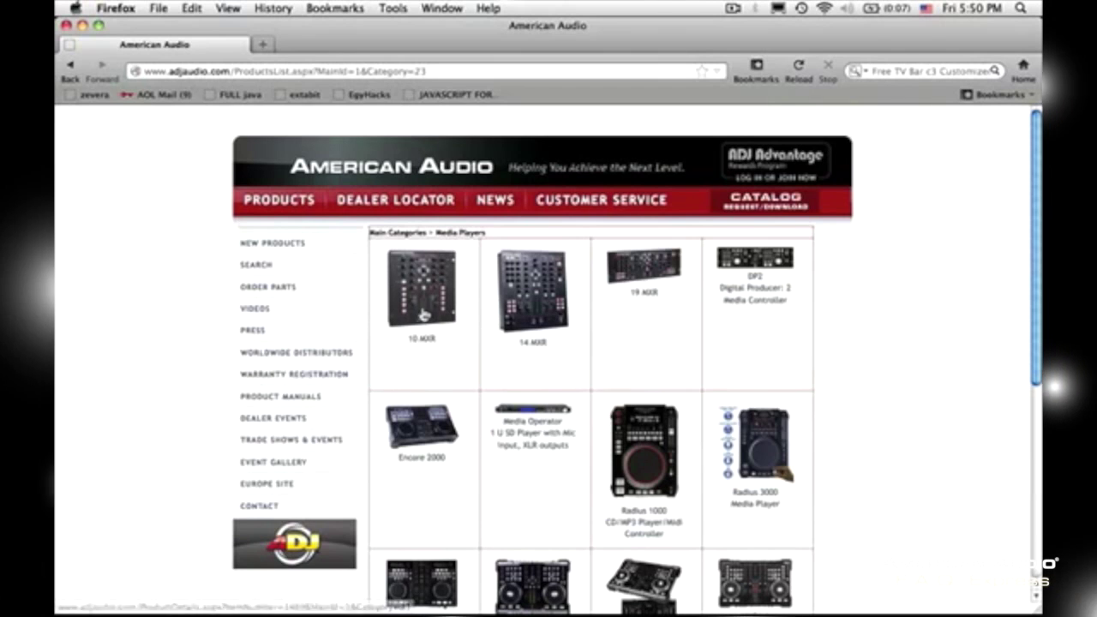
{"action": "left_click", "coordinate": [423, 306]}
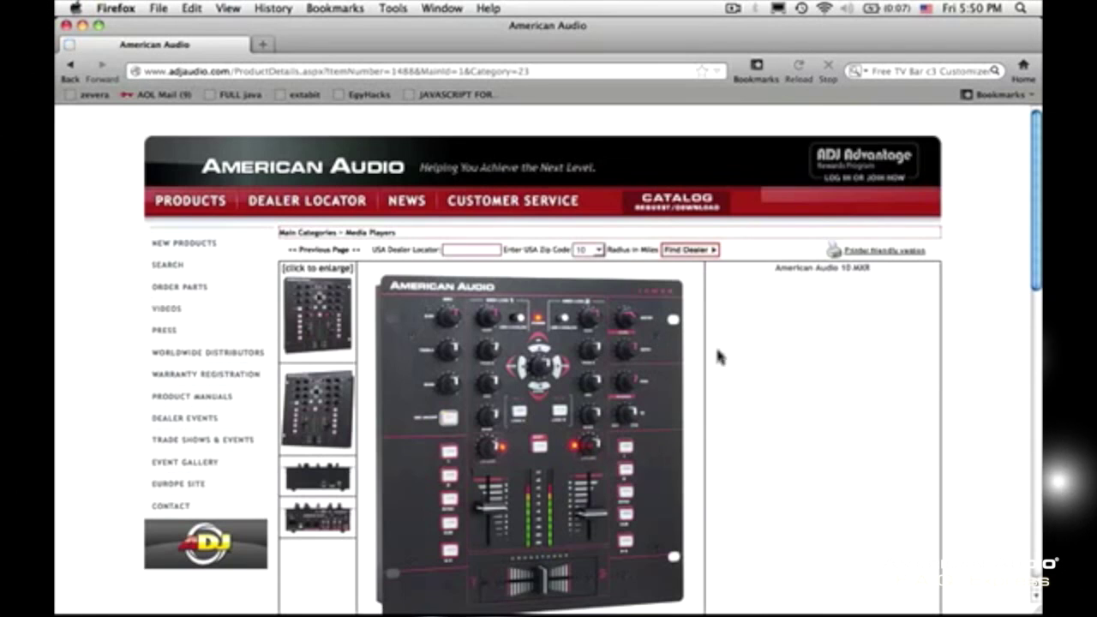
{"action": "scroll", "coordinate": [738, 360], "scroll_direction": "down", "scroll_amount": 10}
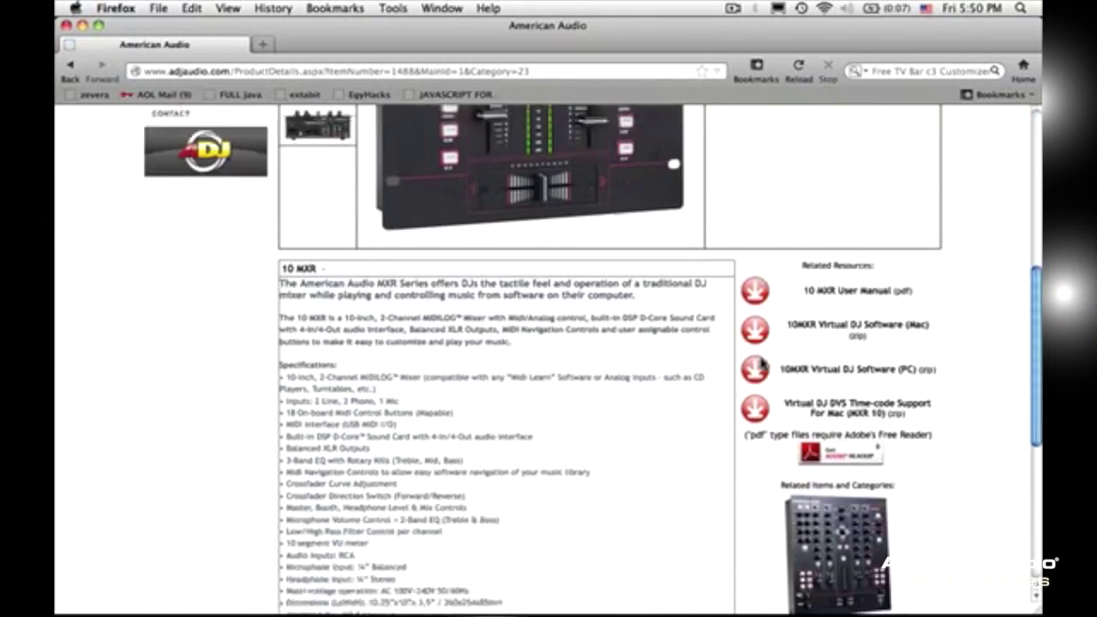
{"action": "scroll", "coordinate": [762, 364], "scroll_direction": "down", "scroll_amount": 2}
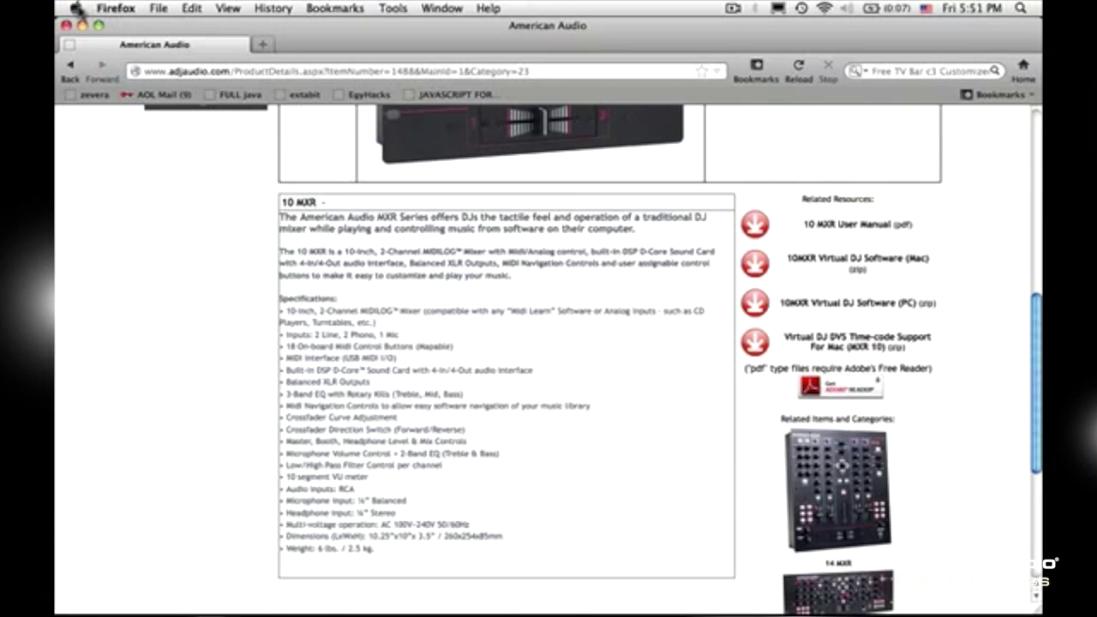
{"action": "left_click", "coordinate": [75, 8]}
Check About This Mac to confirm Mac OS X 10.6.8, then close it.
{"action": "left_click", "coordinate": [99, 28]}
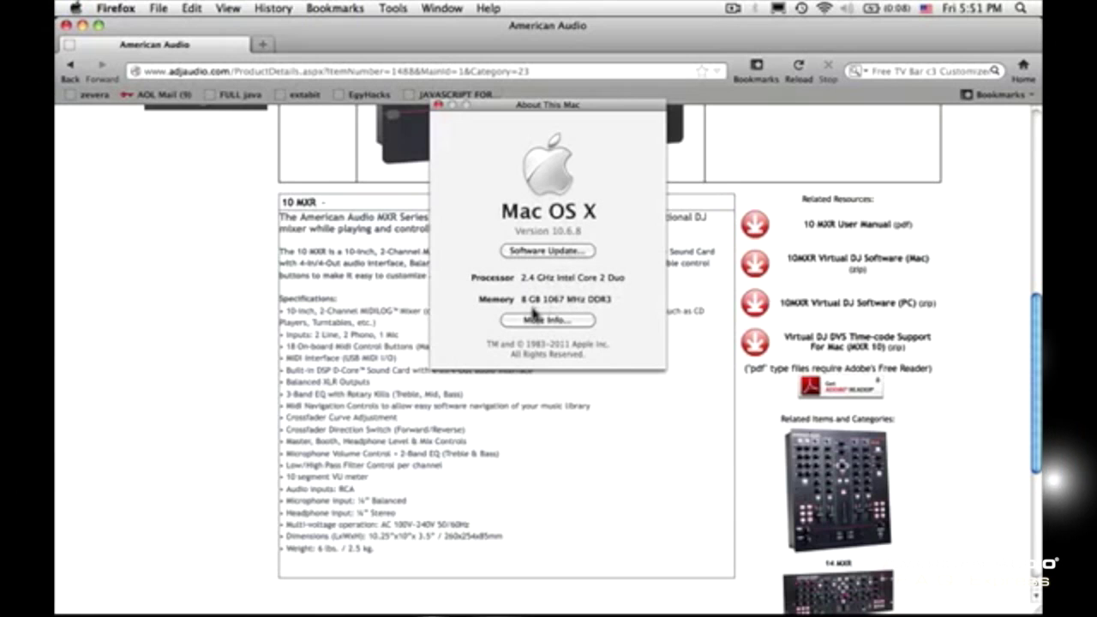
{"action": "left_click", "coordinate": [438, 106]}
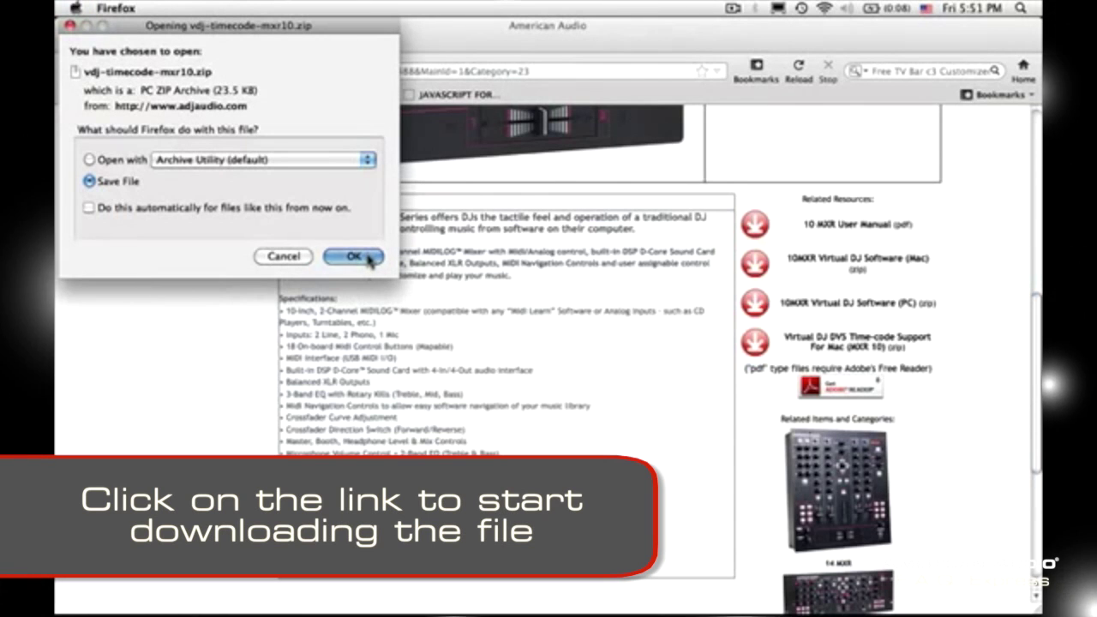
Save vdj-timecode-mxr10.zip and move Firefox aside to expose the extracted folder on the desktop.
{"action": "left_click", "coordinate": [354, 257]}
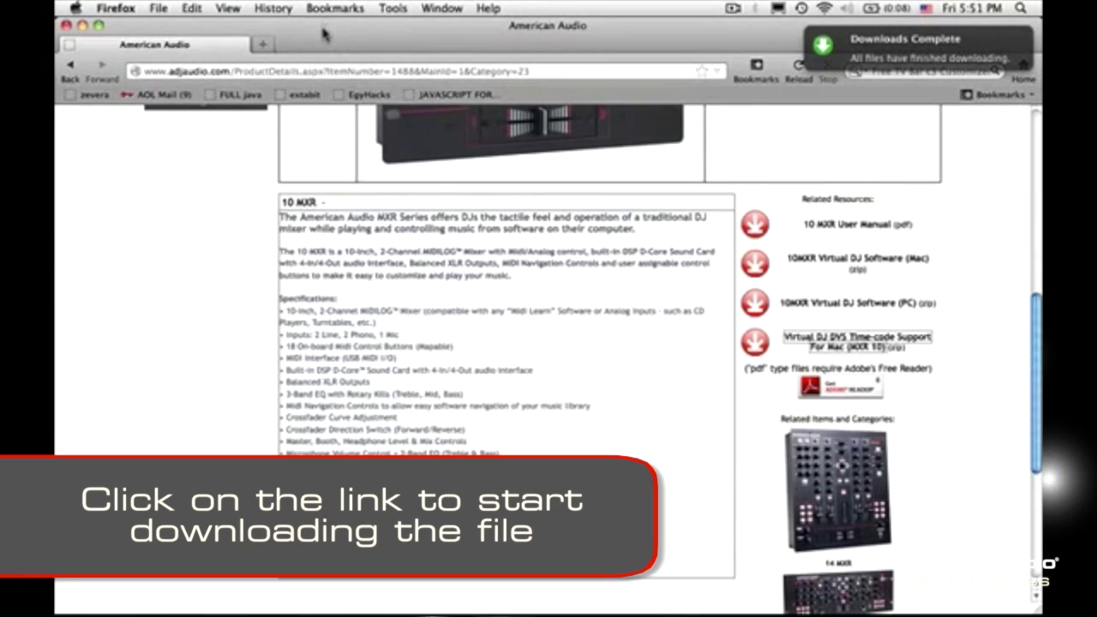
{"action": "left_click_drag", "start_coordinate": [323, 34], "coordinate": [636, 360]}
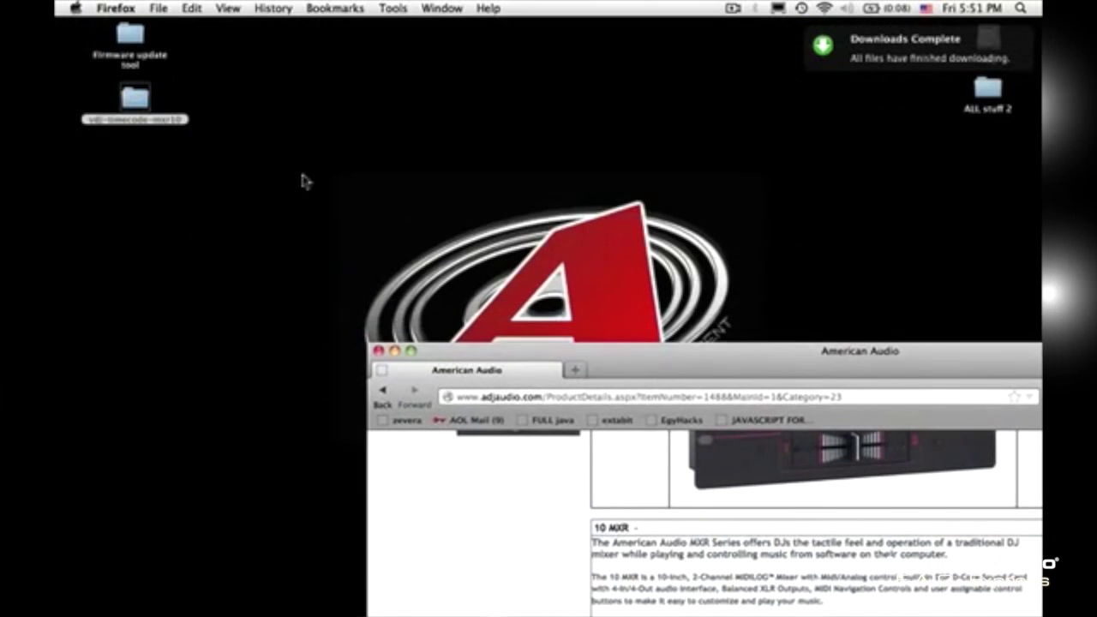
{"action": "left_click_drag", "start_coordinate": [134, 99], "coordinate": [289, 154]}
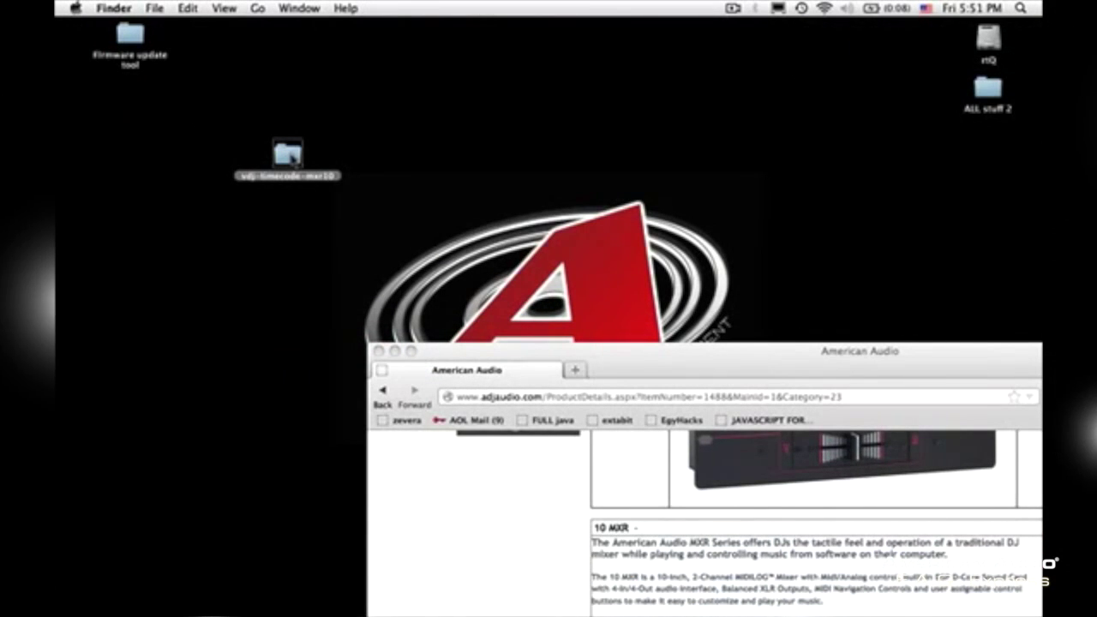
Open the vdj-timecode-mxr10 folder, confirm the American Audio Mixers 10 in rev. 4.10.syx file, and close it.
{"action": "double_click", "coordinate": [289, 154]}
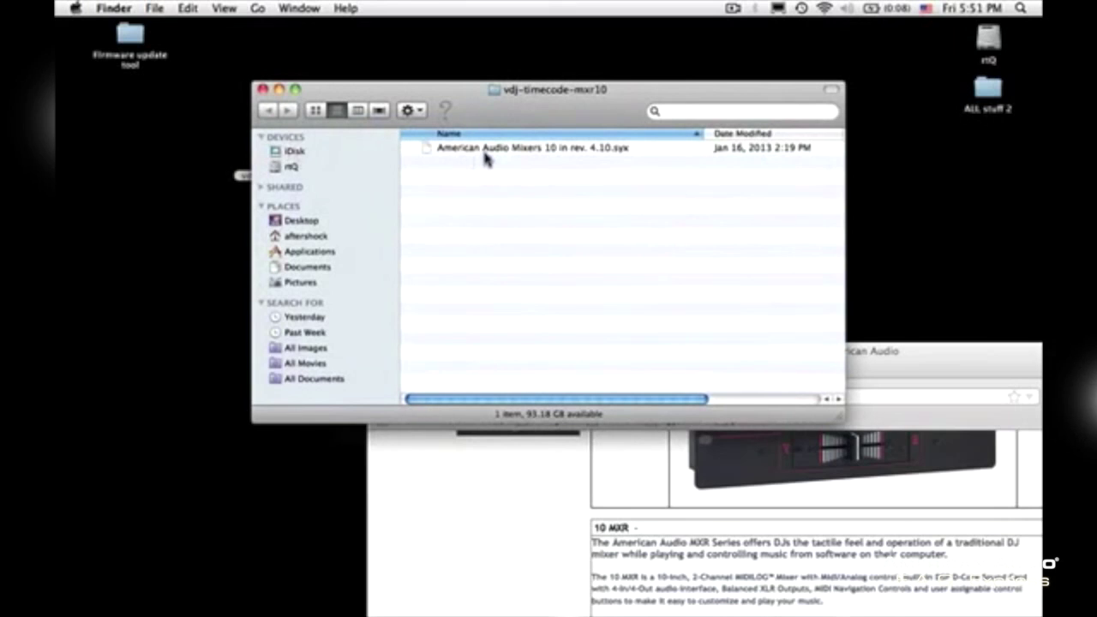
{"action": "left_click", "coordinate": [558, 149]}
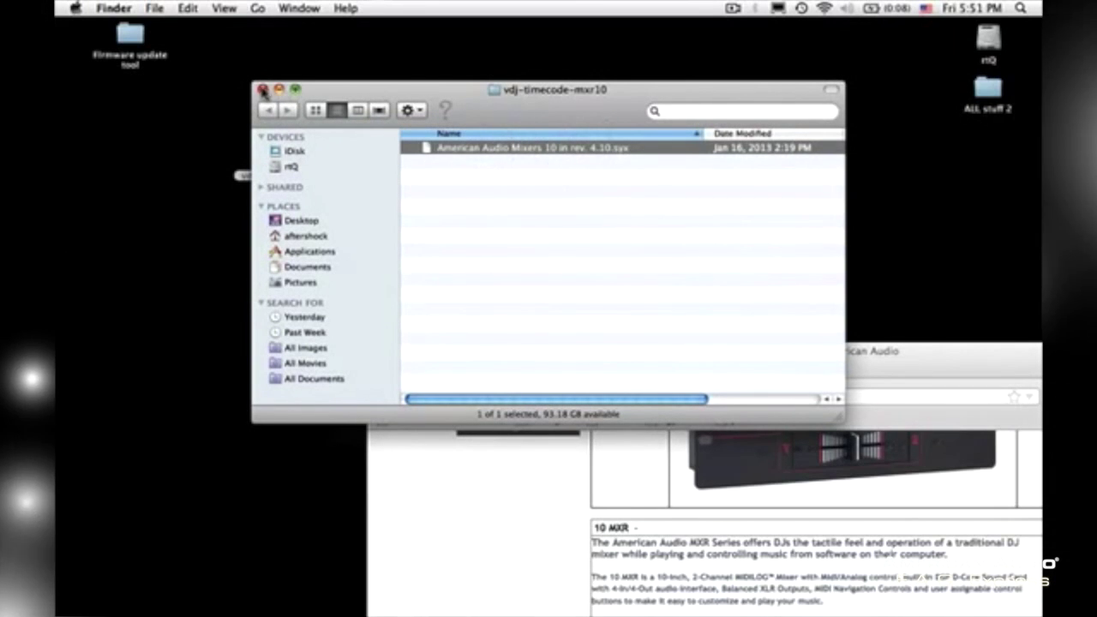
{"action": "left_click", "coordinate": [264, 90]}
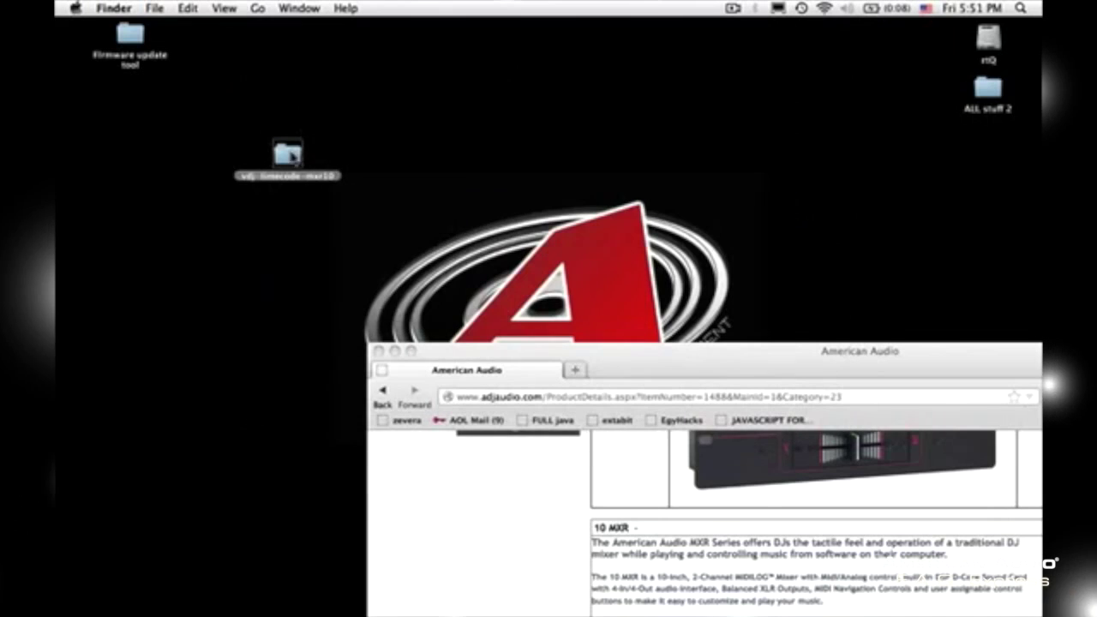
Rearrange the desktop: folder back top-left, Firefox moved up, Firmware update tool folder placed.
{"action": "left_click_drag", "start_coordinate": [288, 153], "coordinate": [131, 120]}
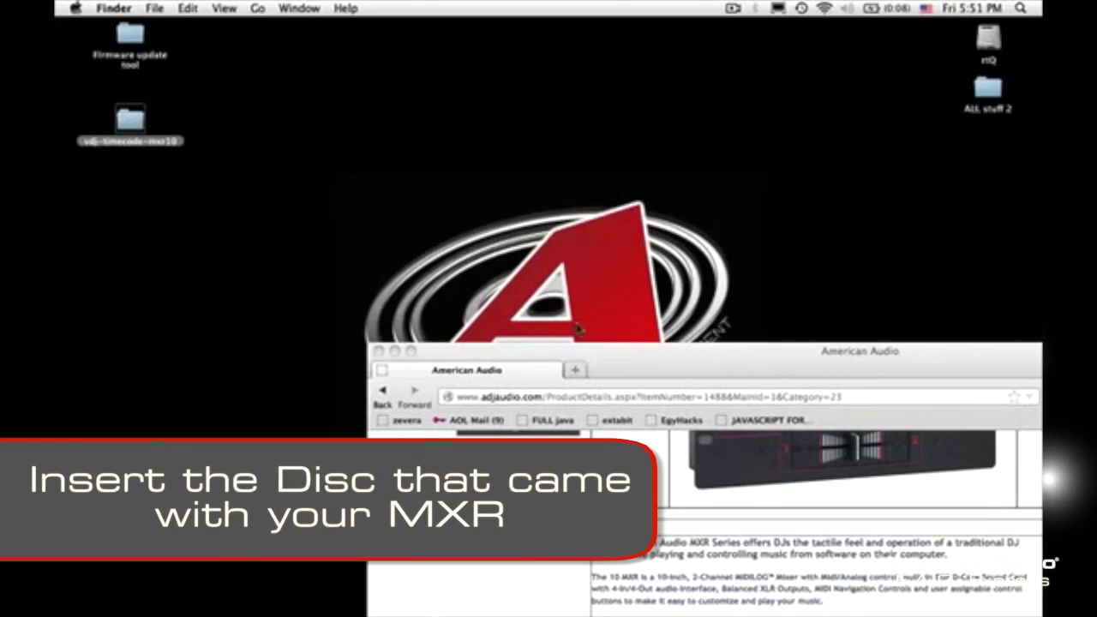
{"action": "left_click_drag", "start_coordinate": [660, 356], "coordinate": [387, 242]}
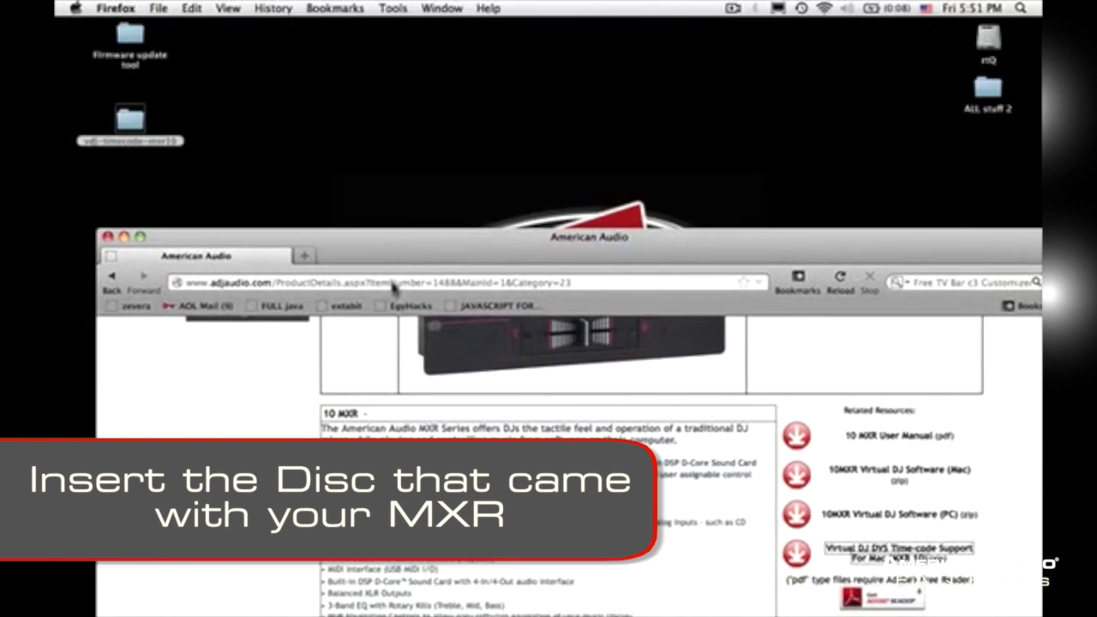
{"action": "scroll", "coordinate": [433, 481], "scroll_direction": "up", "scroll_amount": 6}
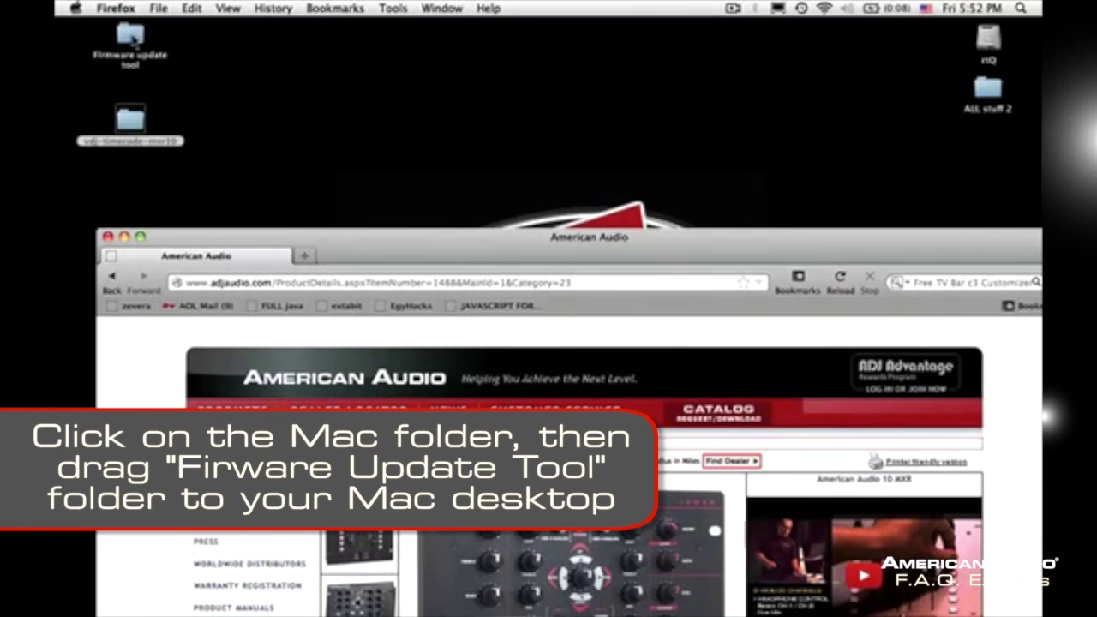
{"action": "left_click_drag", "start_coordinate": [317, 77], "coordinate": [362, 63]}
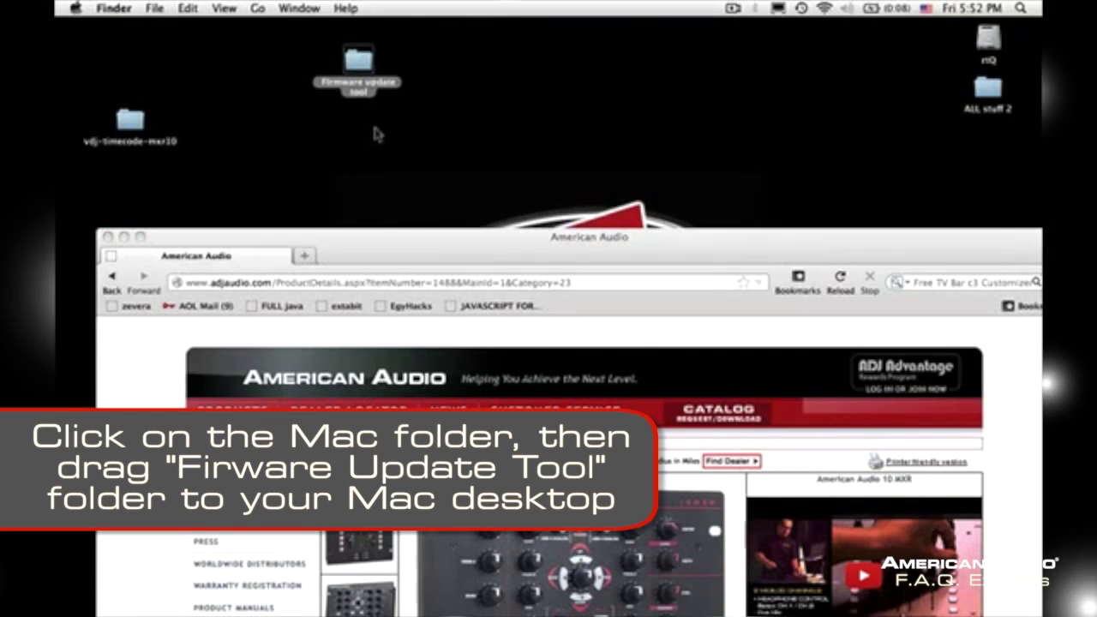
Open the Firmware update tool folder and launch ADJ_firmware_uploader.
{"action": "double_click", "coordinate": [357, 62]}
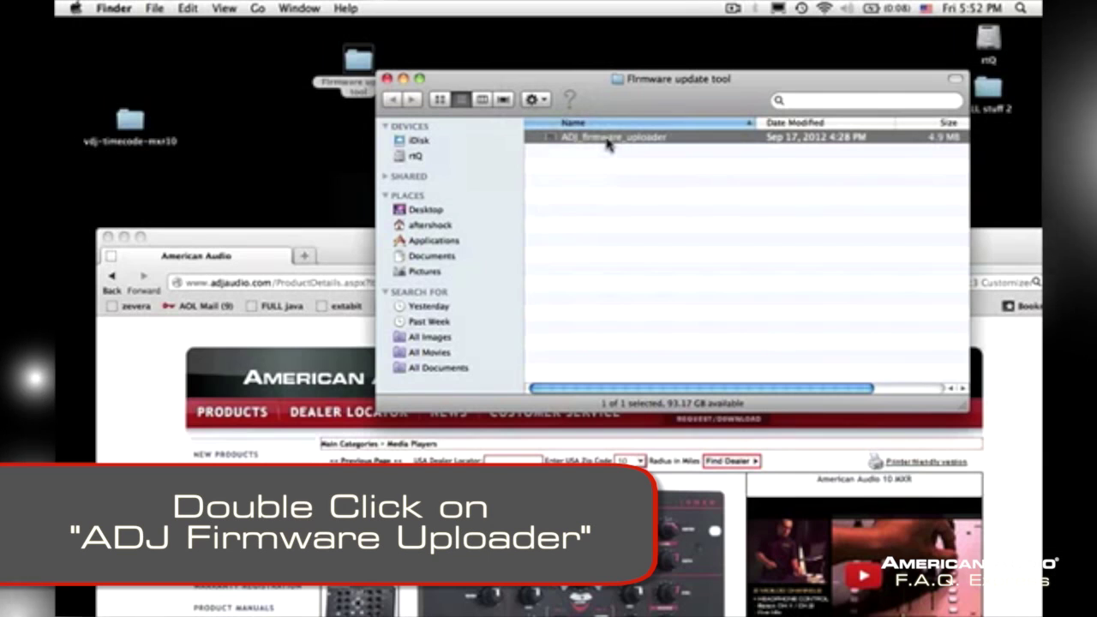
{"action": "double_click", "coordinate": [613, 137]}
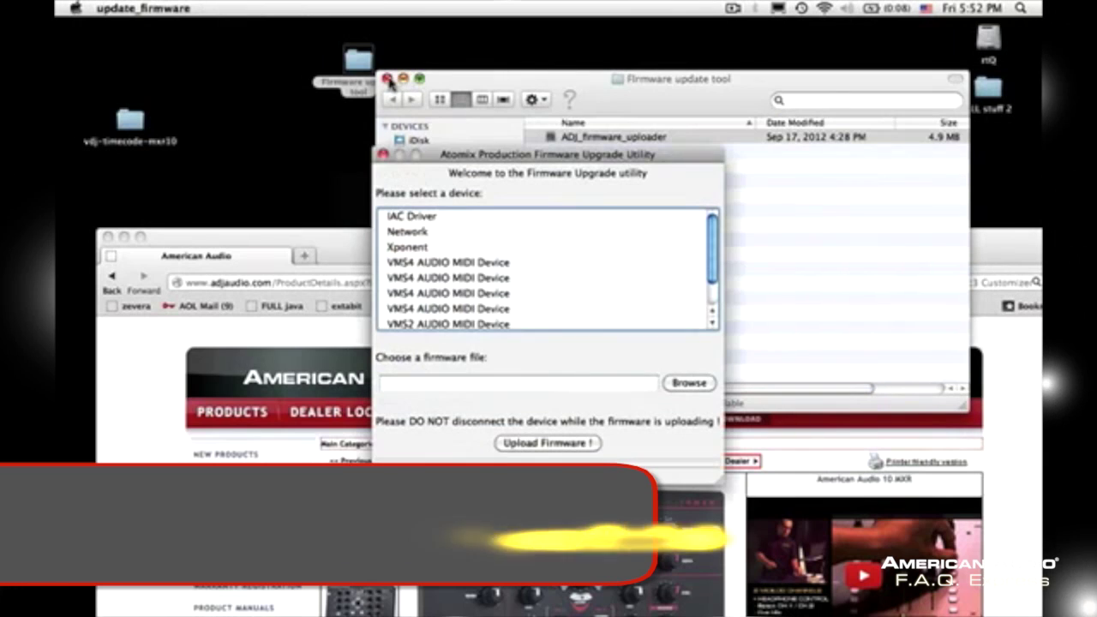
Load the rev. 4.10.syx firmware file and upload it to the 10MXR AUDIO MIDI Device.
{"action": "left_click", "coordinate": [106, 237]}
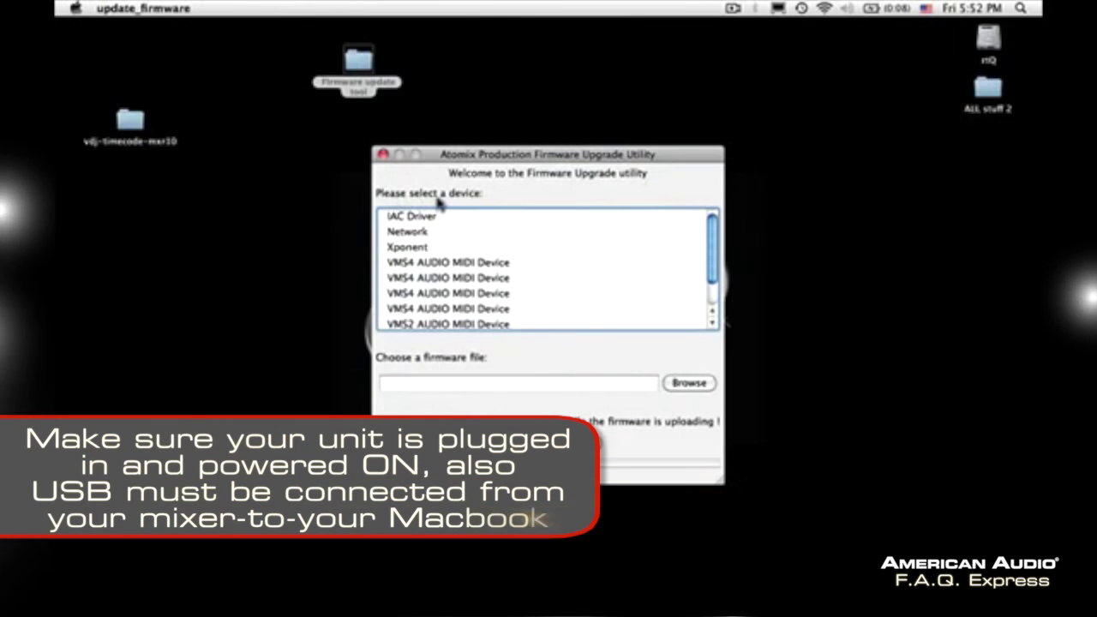
{"action": "scroll", "coordinate": [503, 236], "scroll_direction": "down", "scroll_amount": 2}
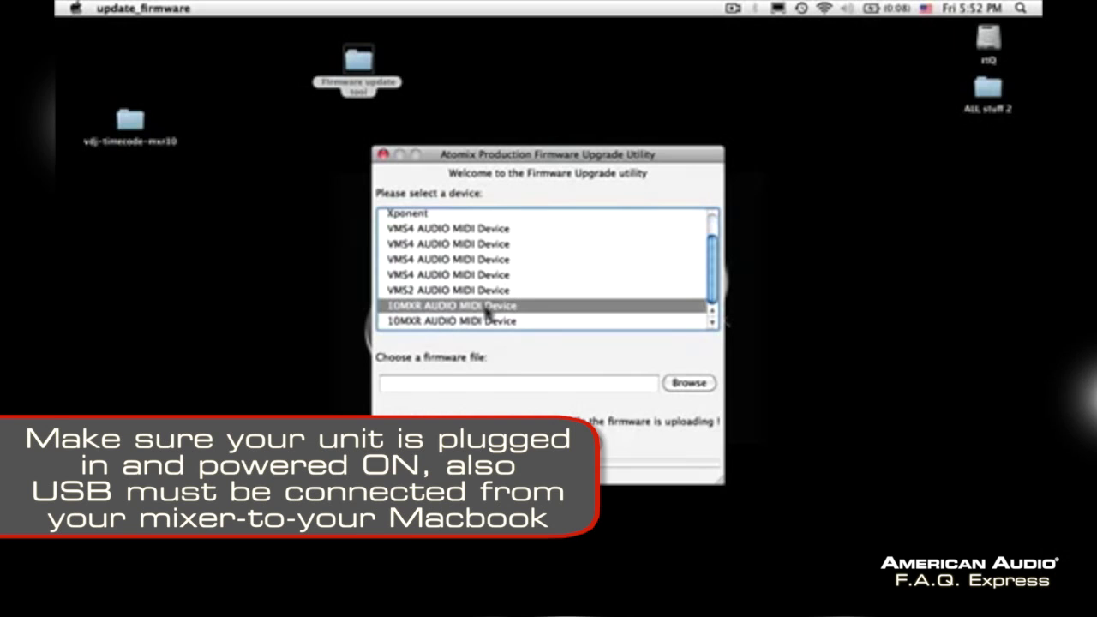
{"action": "left_click", "coordinate": [421, 382]}
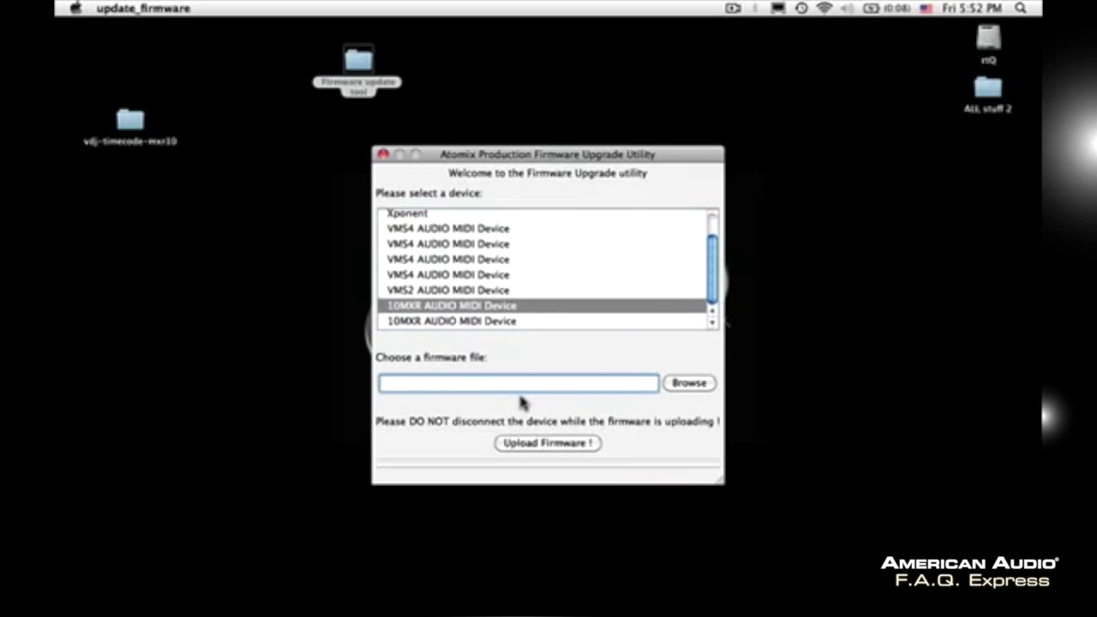
{"action": "left_click", "coordinate": [688, 384]}
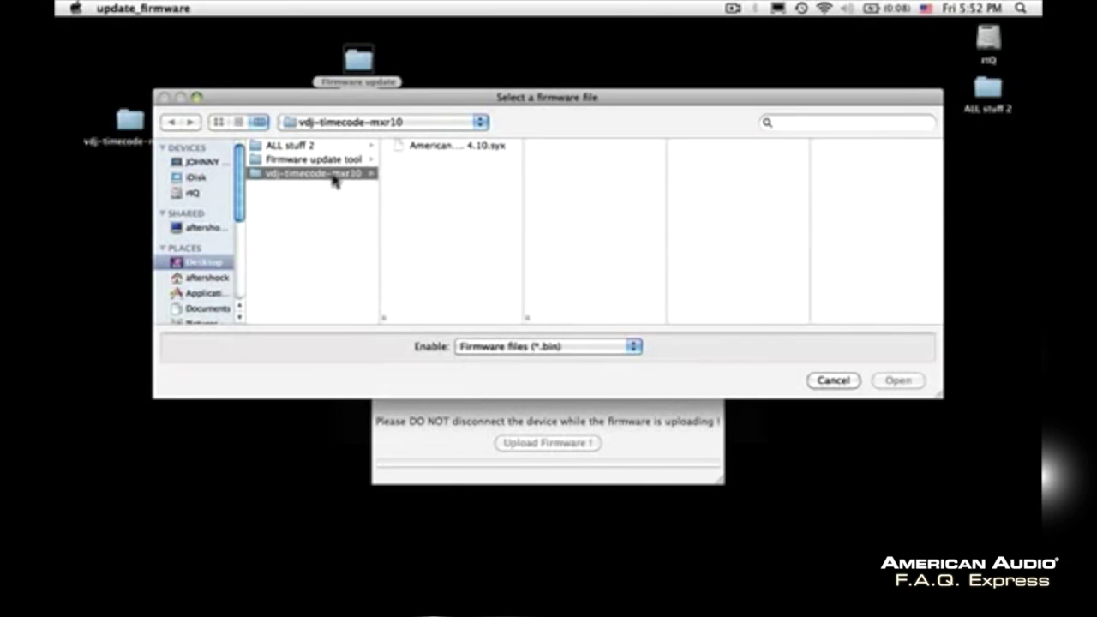
{"action": "left_click", "coordinate": [441, 148]}
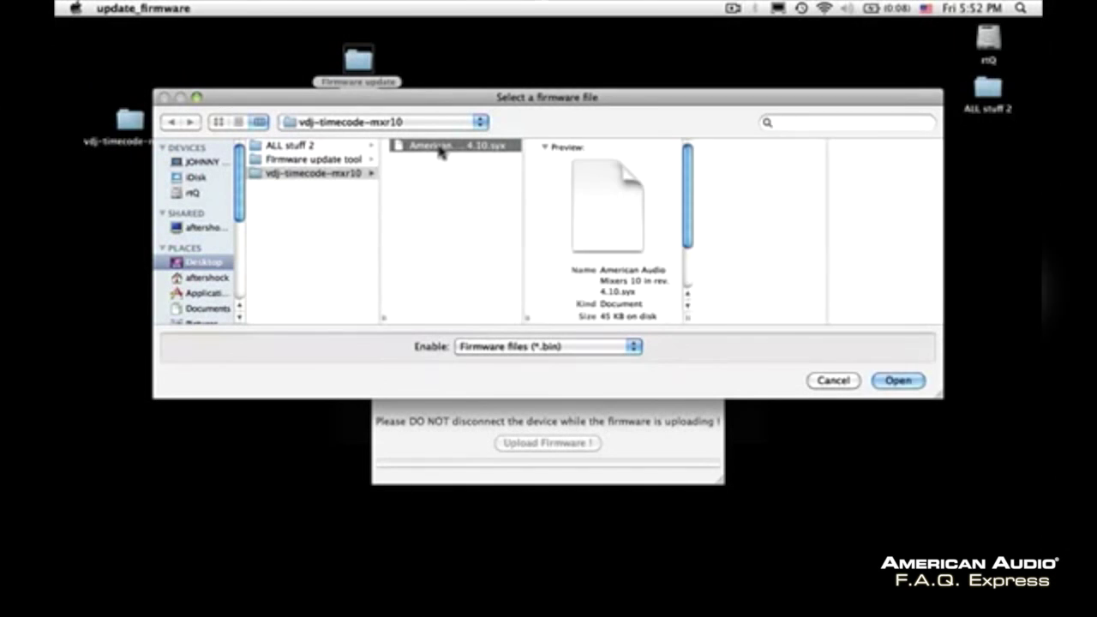
{"action": "left_click", "coordinate": [916, 384]}
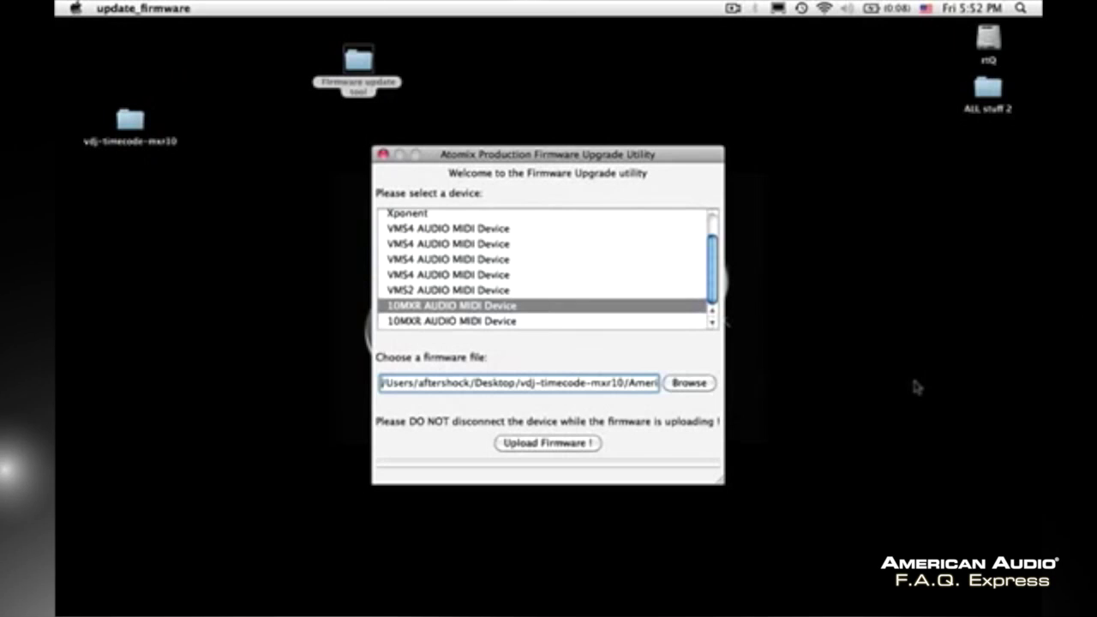
{"action": "left_click", "coordinate": [568, 445]}
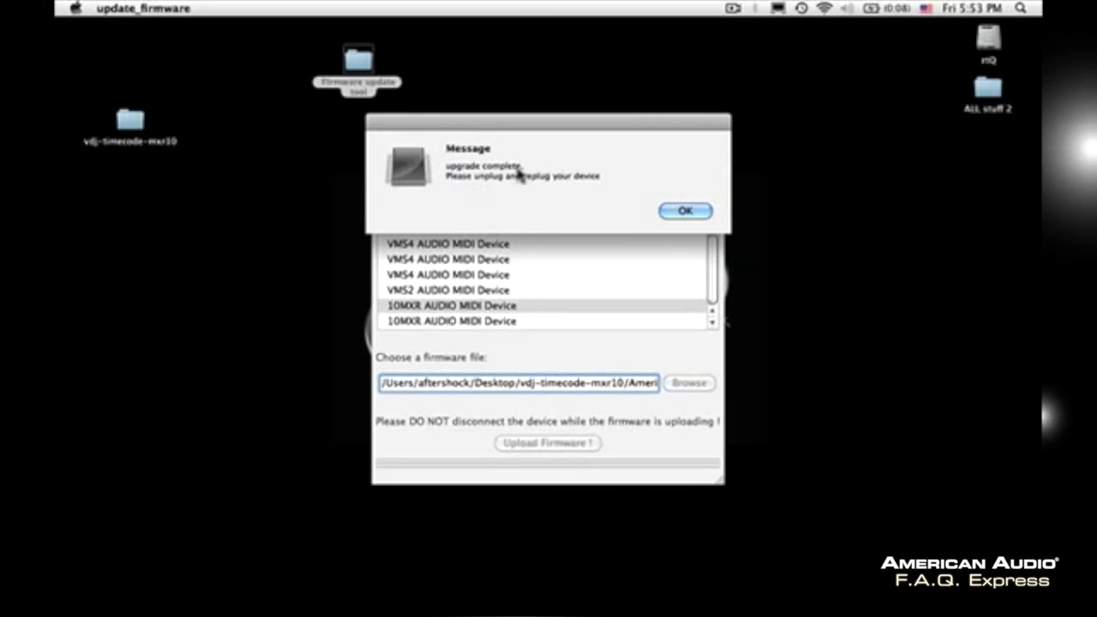
Dismiss the upgrade-complete message and close the firmware upgrade utility.
{"action": "left_click", "coordinate": [677, 211]}
{"action": "mouse_move", "coordinate": [783, 583]}
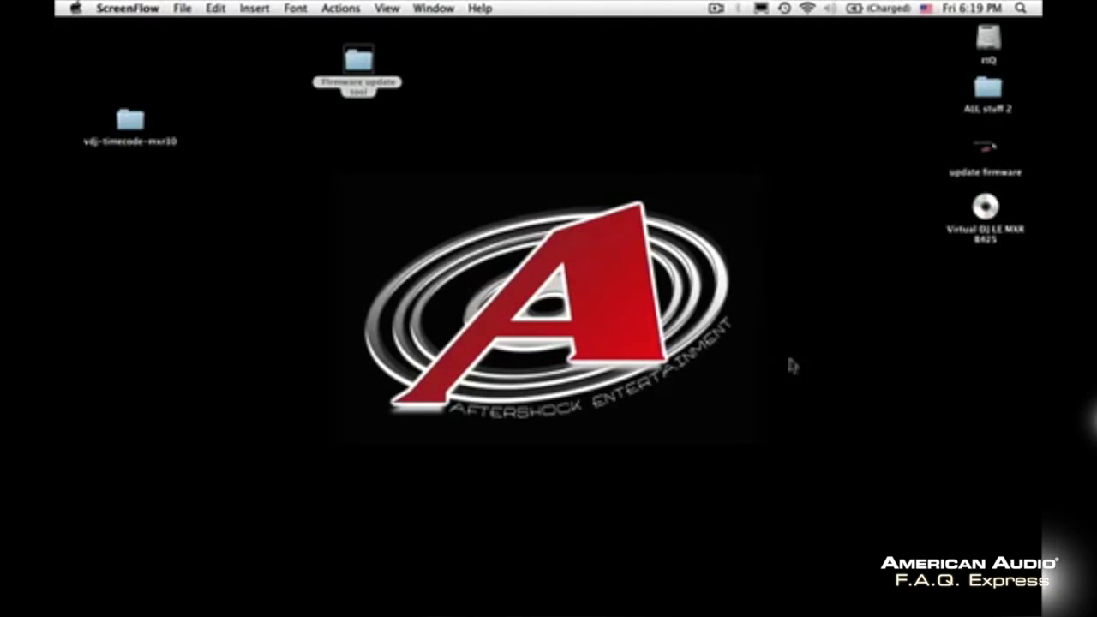
{"action": "mouse_move", "coordinate": [820, 592]}
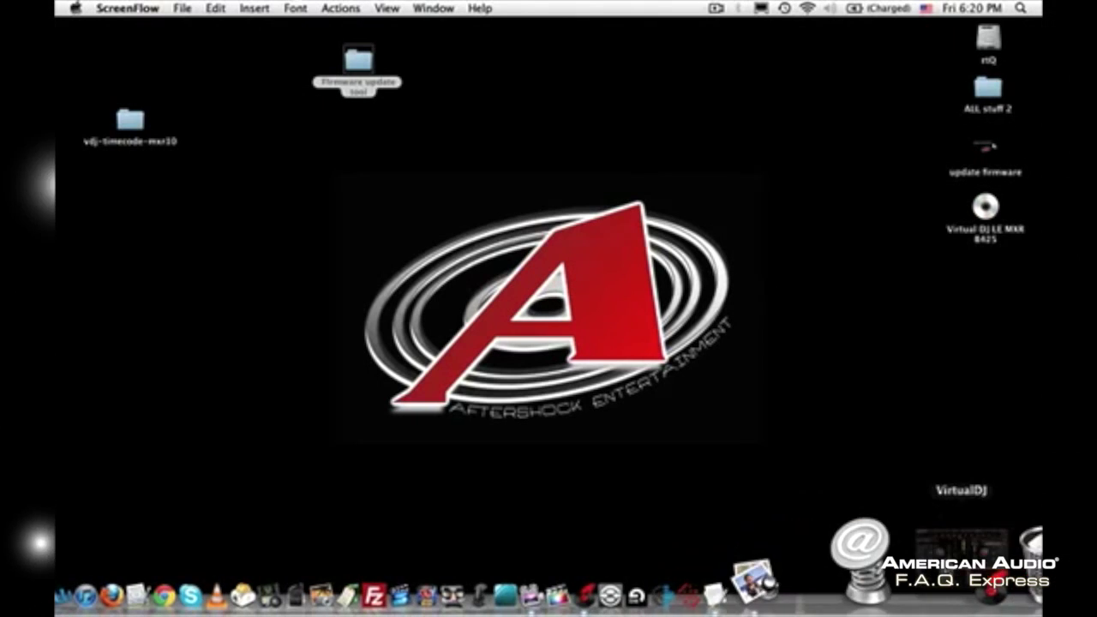
Bring VirtualDJ forward, start the deck 2 track playing, and open the CONFIG sound settings.
{"action": "left_click", "coordinate": [969, 558]}
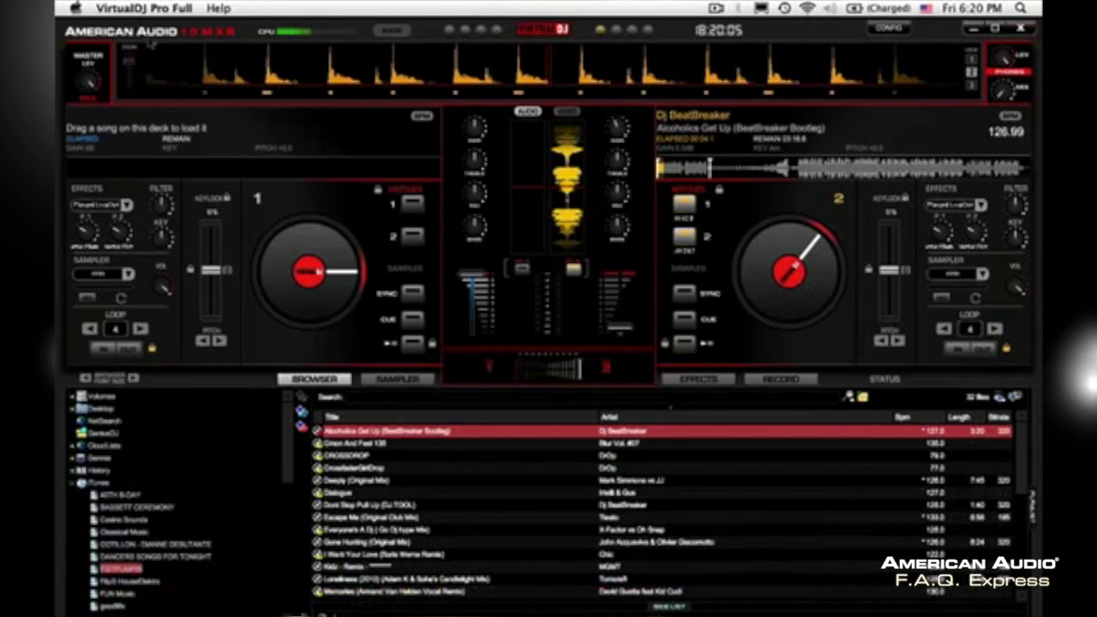
{"action": "key", "text": "space"}
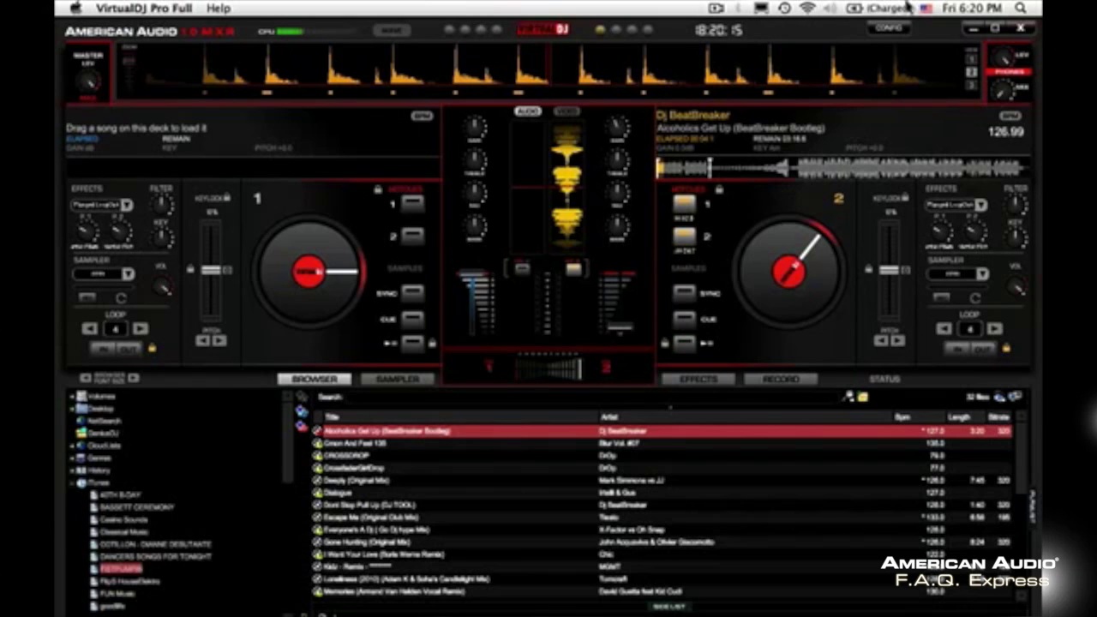
{"action": "left_click", "coordinate": [888, 31]}
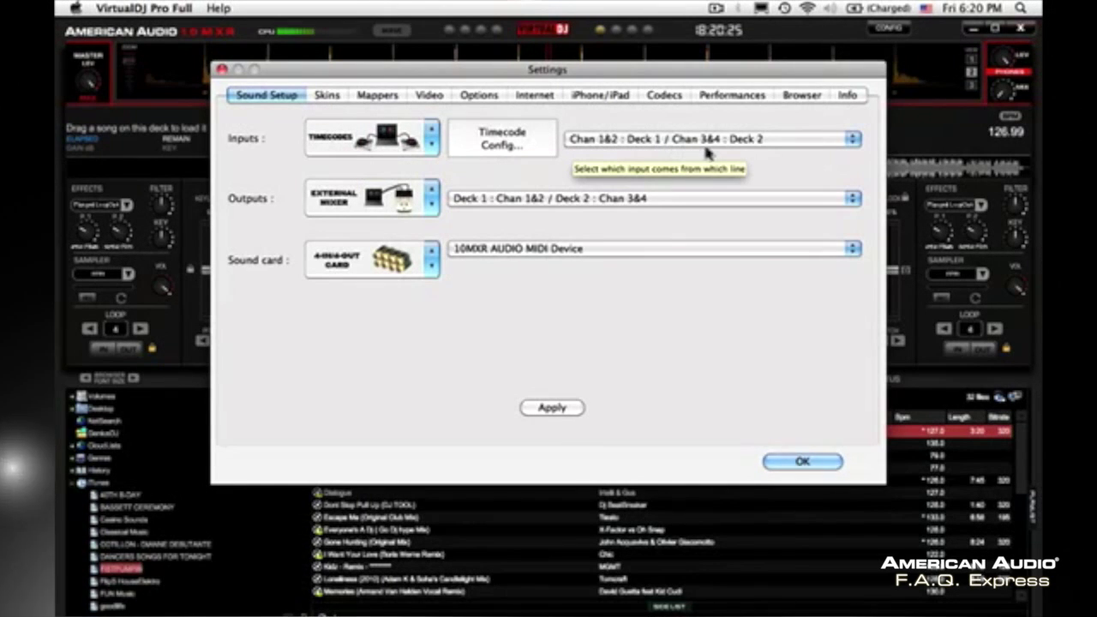
Keep Deck 1 on Chan 1&2, Deck 2 on Chan 3&4 with the 10MXR AUDIO MIDI Device, then apply.
{"action": "left_click", "coordinate": [853, 144]}
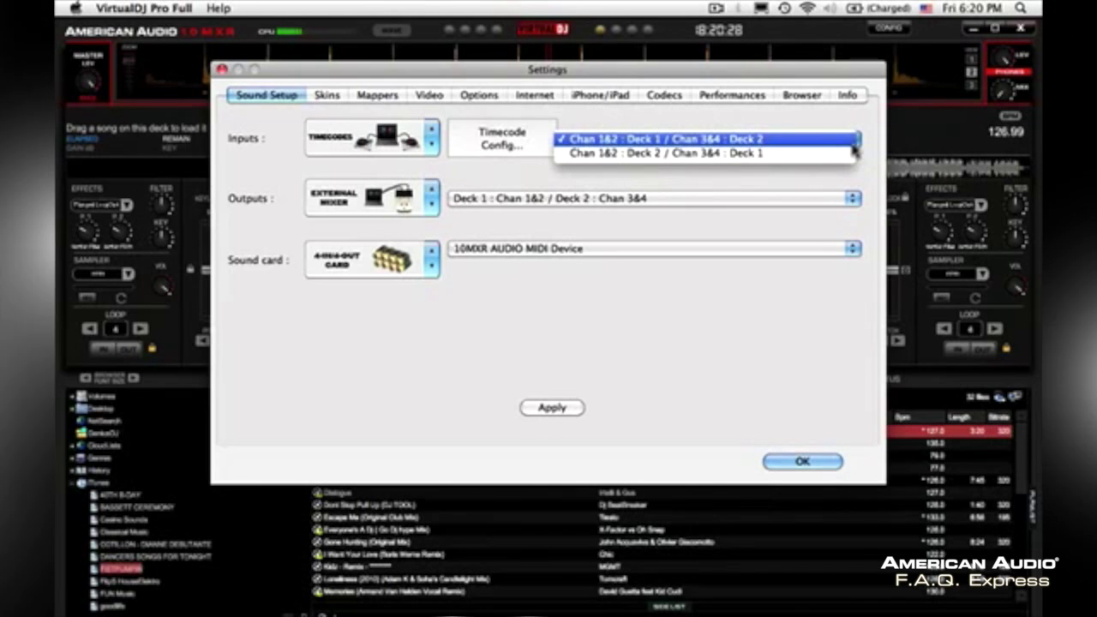
{"action": "left_click", "coordinate": [758, 143]}
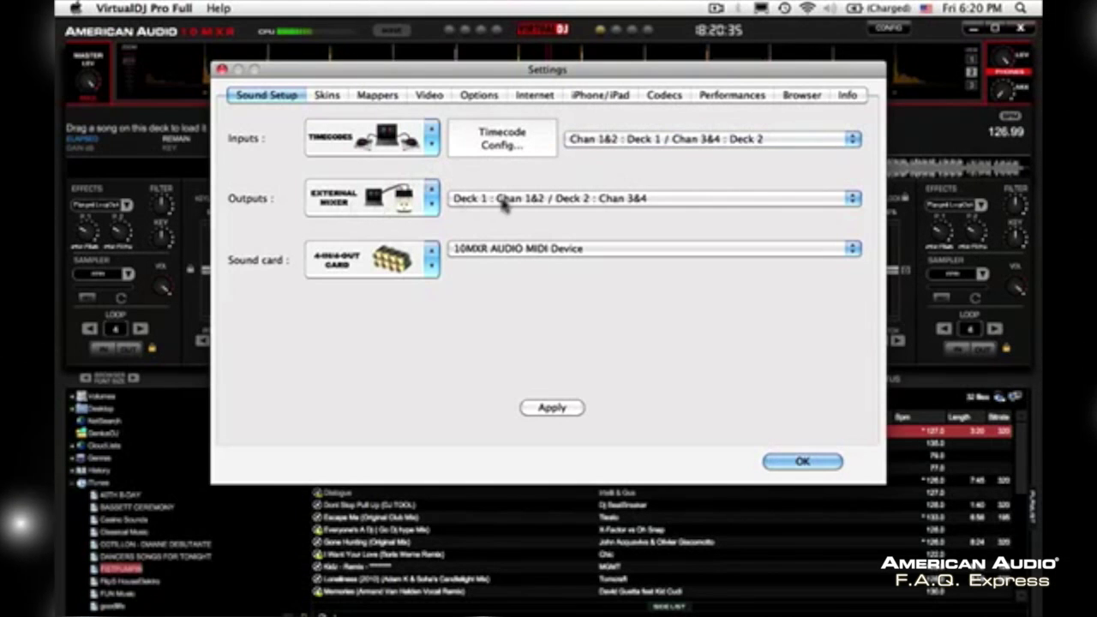
{"action": "left_click", "coordinate": [853, 200]}
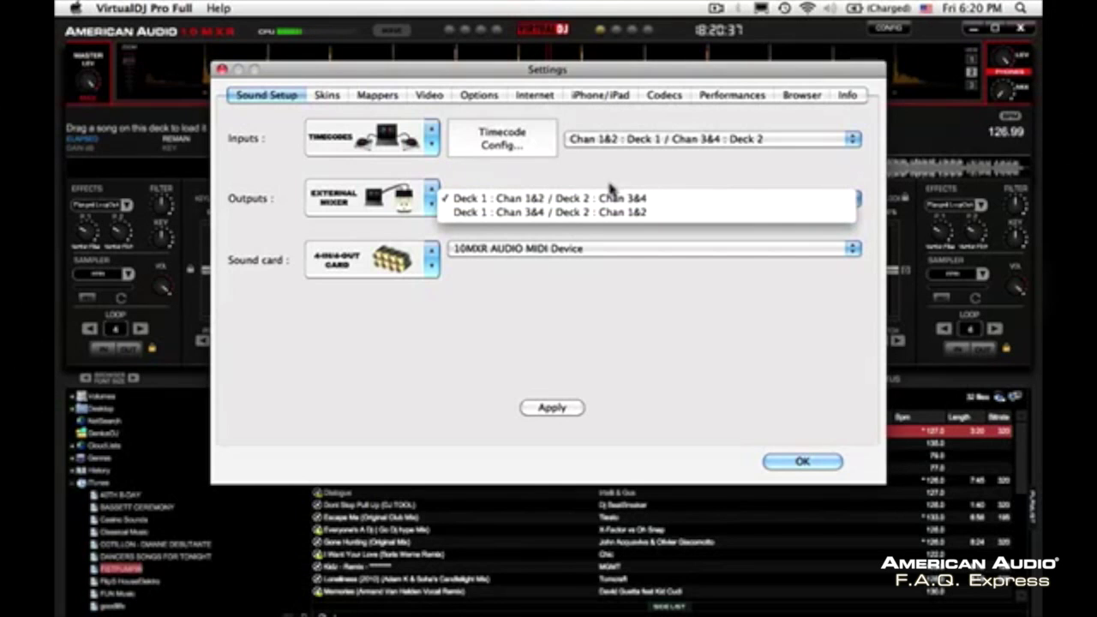
{"action": "left_click", "coordinate": [549, 198]}
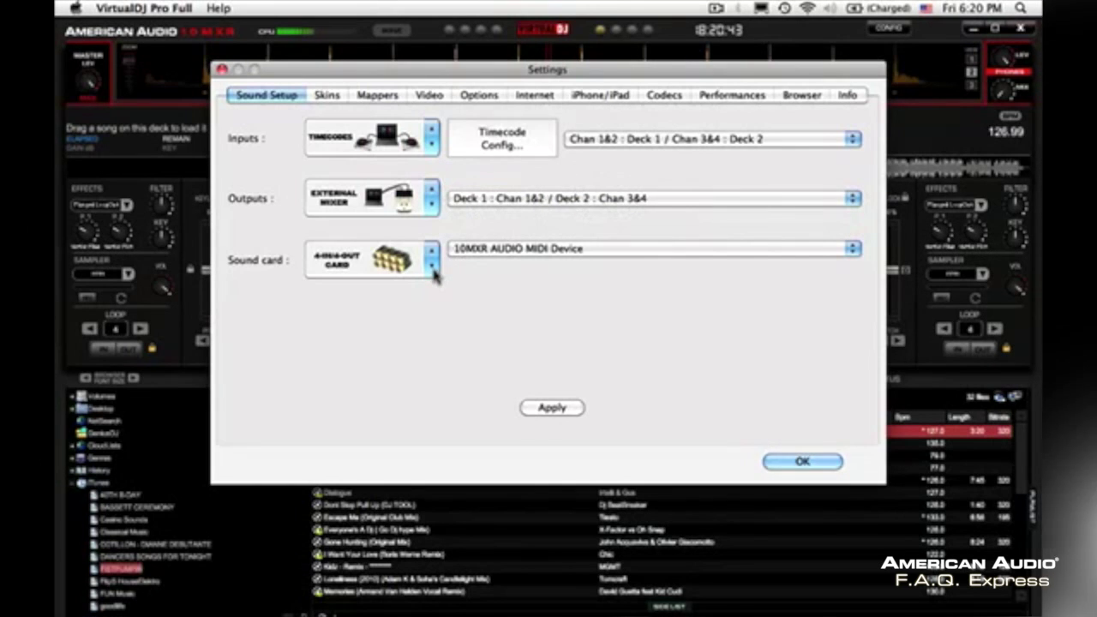
{"action": "left_click", "coordinate": [434, 268]}
{"action": "left_click", "coordinate": [714, 316]}
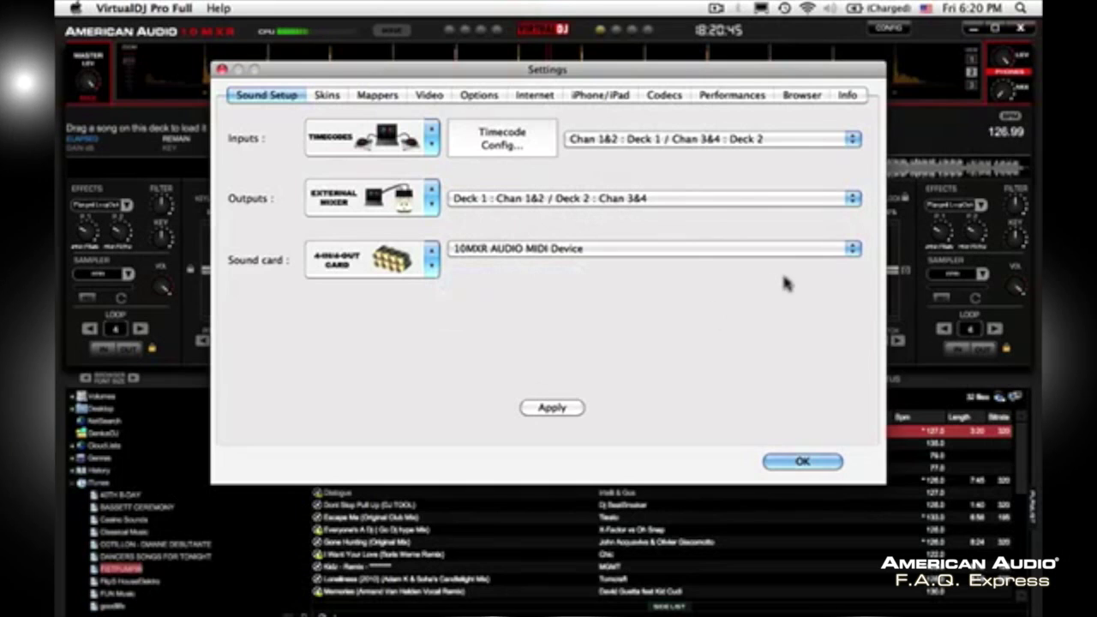
{"action": "left_click", "coordinate": [853, 248]}
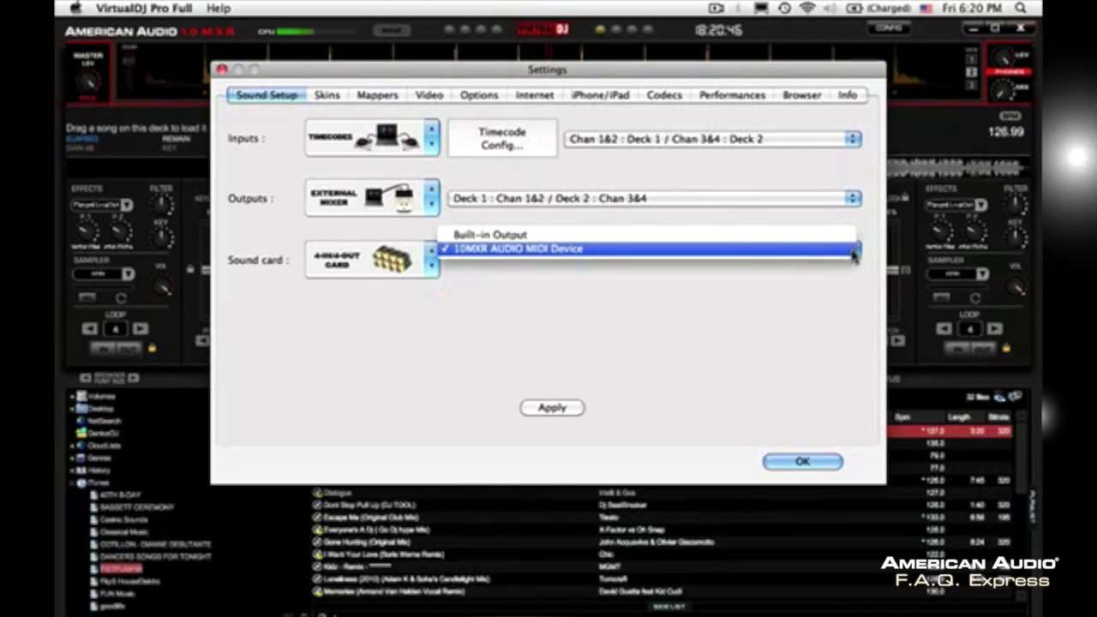
{"action": "left_click", "coordinate": [507, 251]}
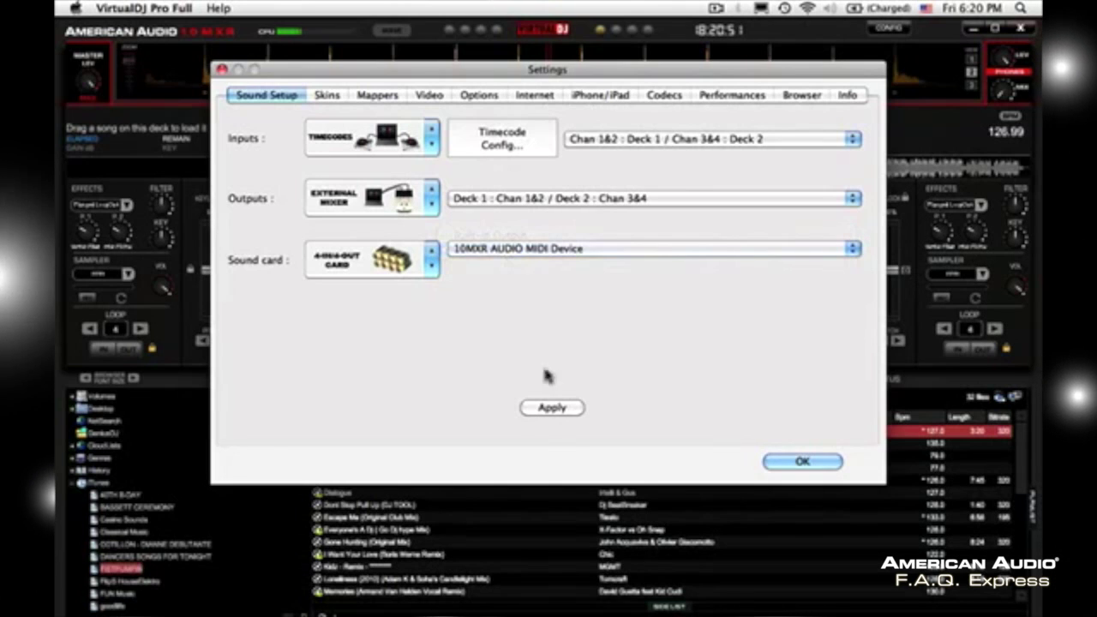
{"action": "left_click", "coordinate": [571, 411]}
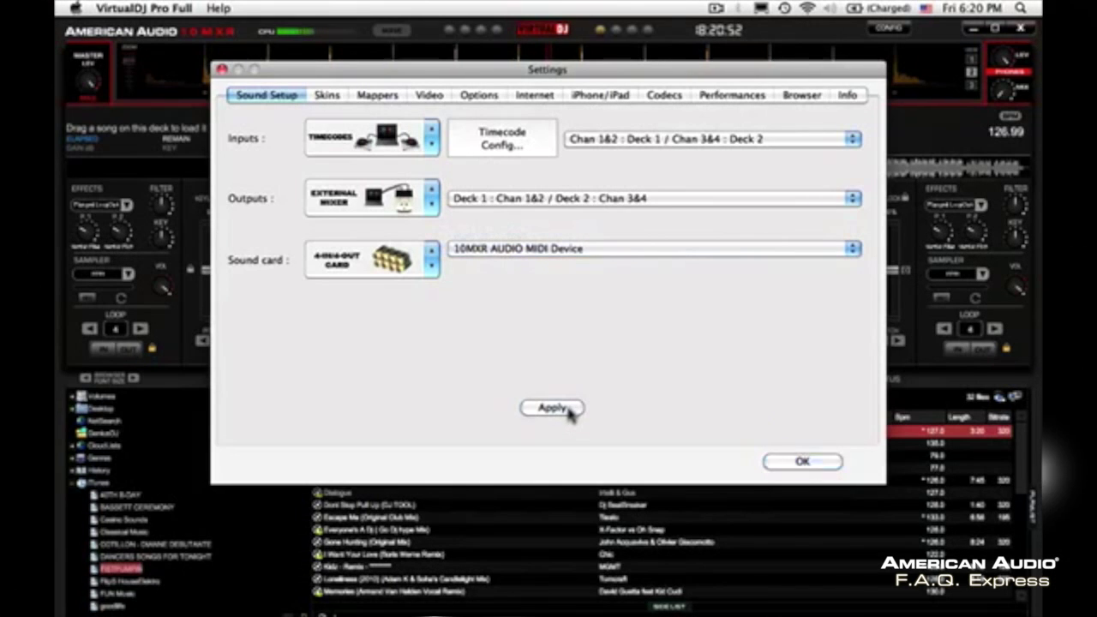
Close the settings window, start deck 2 playback and scan the browser's track list.
{"action": "left_click", "coordinate": [831, 465]}
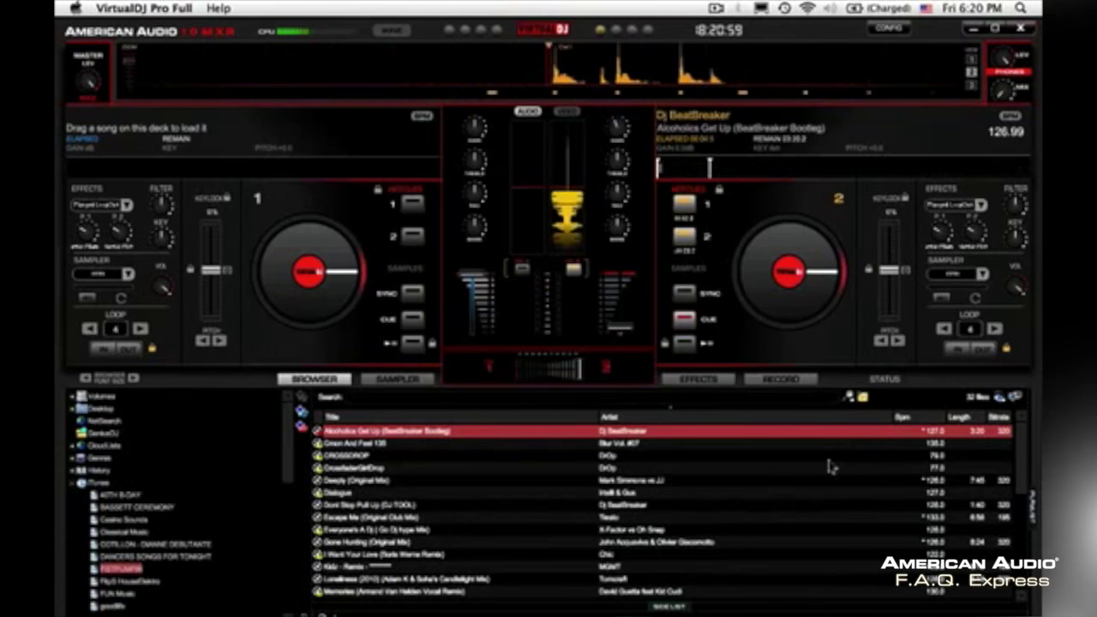
{"action": "key", "text": "space"}
{"action": "key", "text": "Down"}
{"action": "key", "text": "Down"}
{"action": "key", "text": "Down"}
{"action": "key", "text": "Down"}
{"action": "key", "text": "Down"}
{"action": "key", "text": "Down"}
{"action": "key", "text": "Down"}
{"action": "key", "text": "Down"}
{"action": "key", "text": "Down"}
{"action": "key", "text": "Down"}
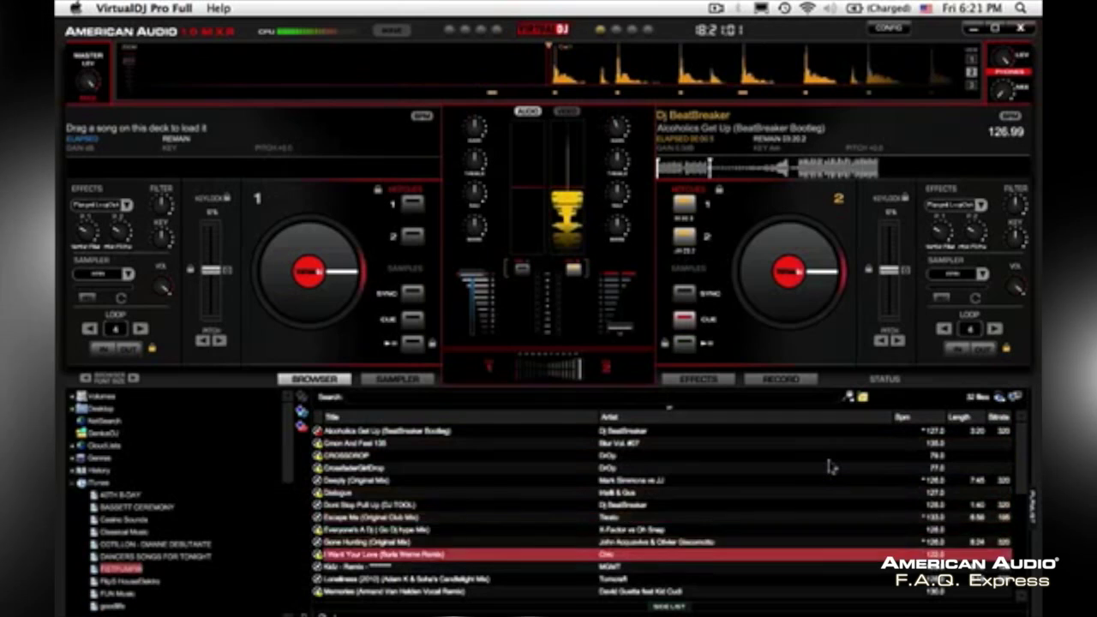
{"action": "key", "text": "Up"}
{"action": "key", "text": "Up"}
{"action": "key", "text": "Up"}
{"action": "key", "text": "Up"}
{"action": "key", "text": "Up"}
{"action": "key", "text": "Up"}
{"action": "key", "text": "Up"}
{"action": "key", "text": "Up"}
{"action": "key", "text": "Down"}
{"action": "key", "text": "Down"}
{"action": "key", "text": "Down"}
{"action": "key", "text": "Down"}
{"action": "key", "text": "Down"}
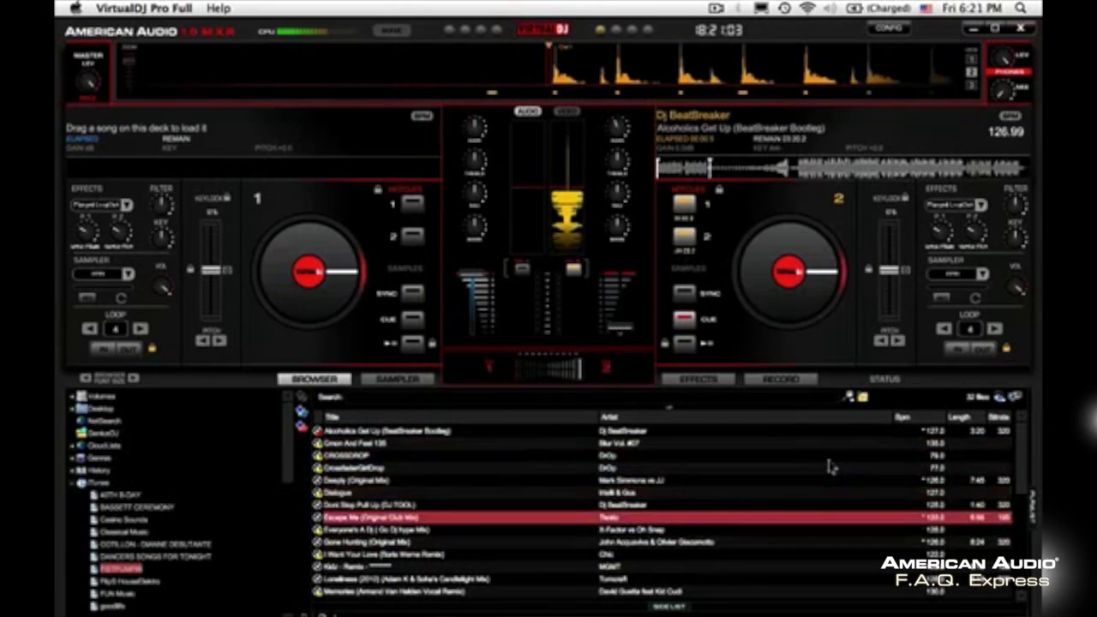
{"action": "key", "text": "Up"}
{"action": "key", "text": "Up"}
{"action": "key", "text": "Up"}
{"action": "key", "text": "Up"}
Select Kidz - Remix past Gone Hunting, load it onto deck 2 and play it.
{"action": "key", "text": "Down"}
{"action": "key", "text": "Down"}
{"action": "key", "text": "Down"}
{"action": "key", "text": "Down"}
{"action": "key", "text": "Down"}
{"action": "key", "text": "Down"}
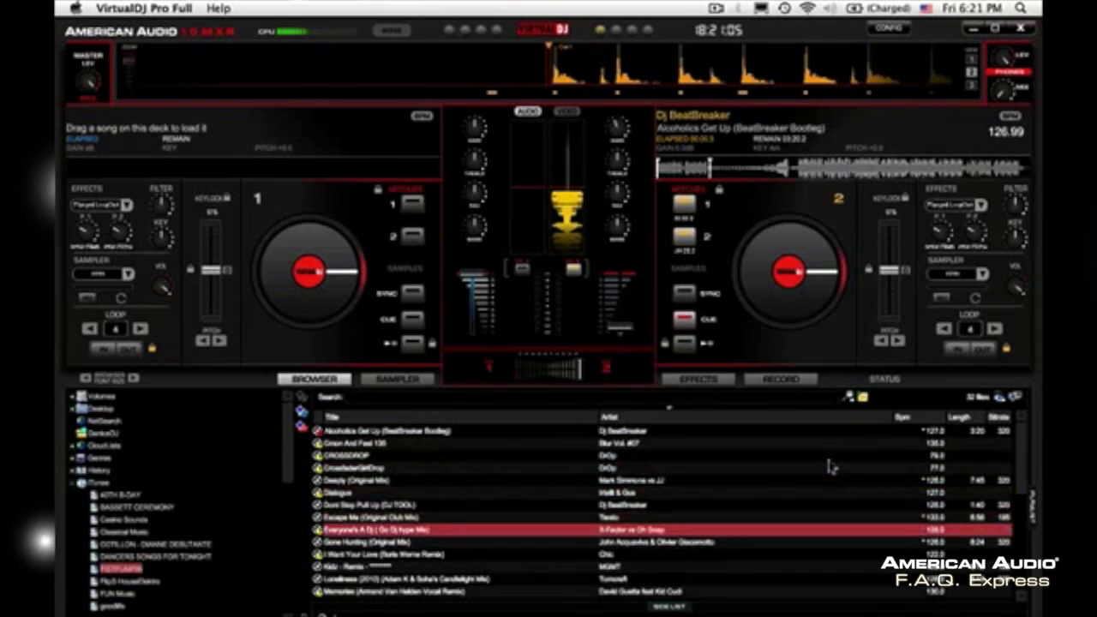
{"action": "key", "text": "Down"}
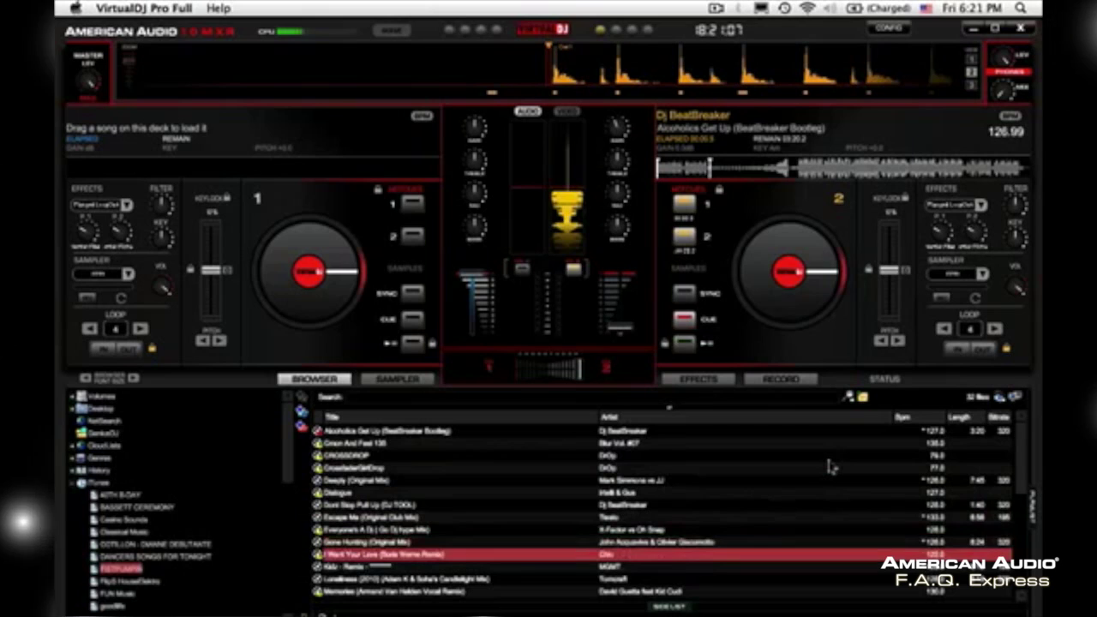
{"action": "key", "text": "Up"}
{"action": "key", "text": "Down"}
{"action": "key", "text": "Down"}
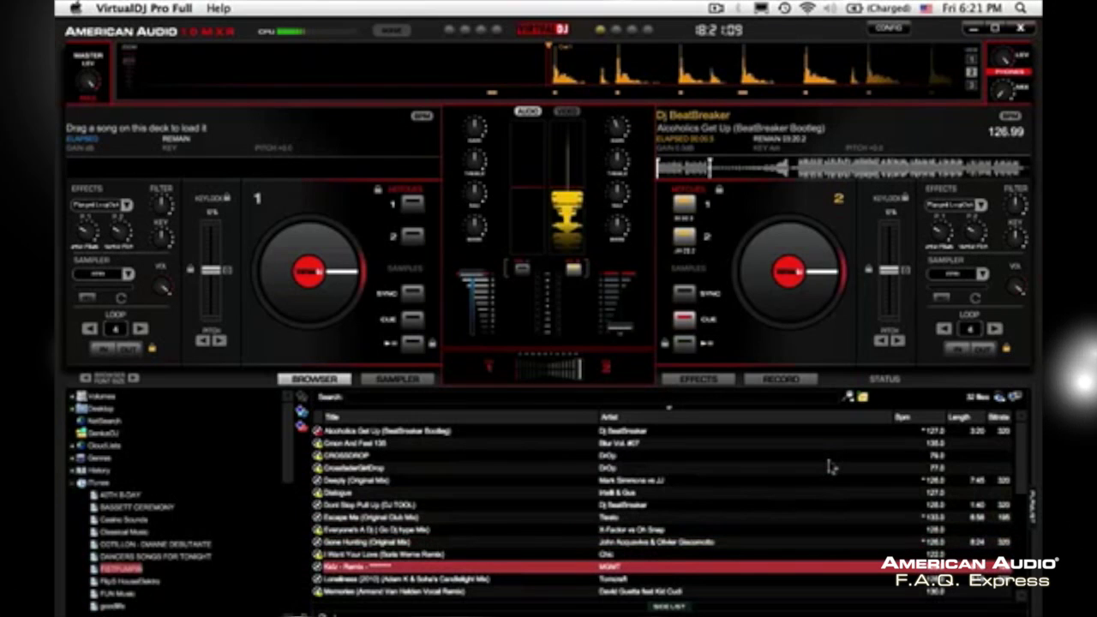
{"action": "key", "text": "shift+Right"}
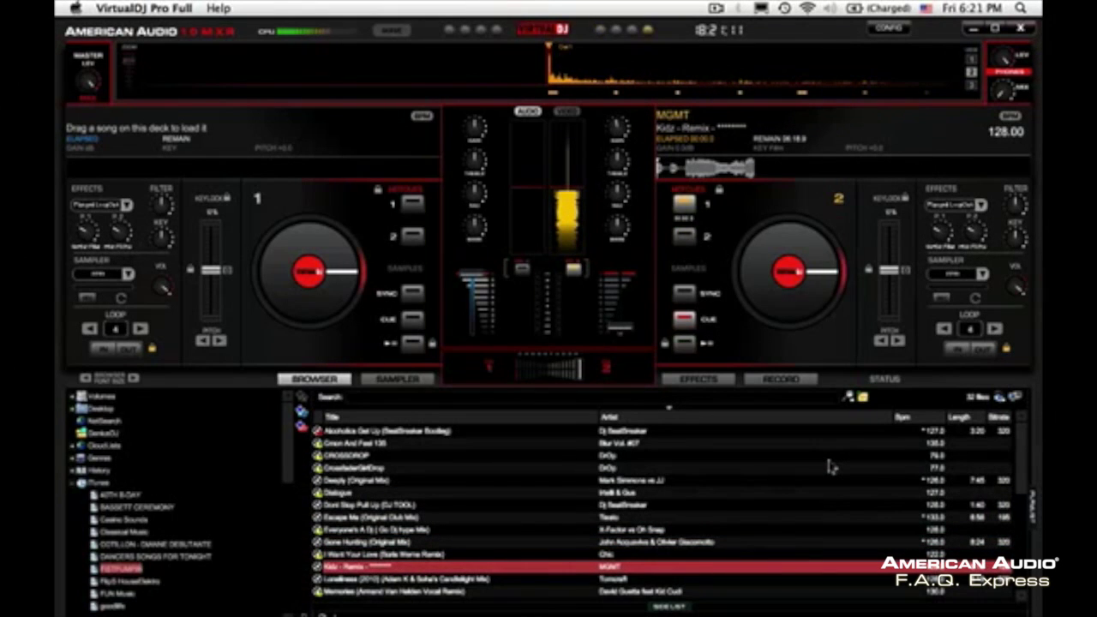
{"action": "key", "text": "space"}
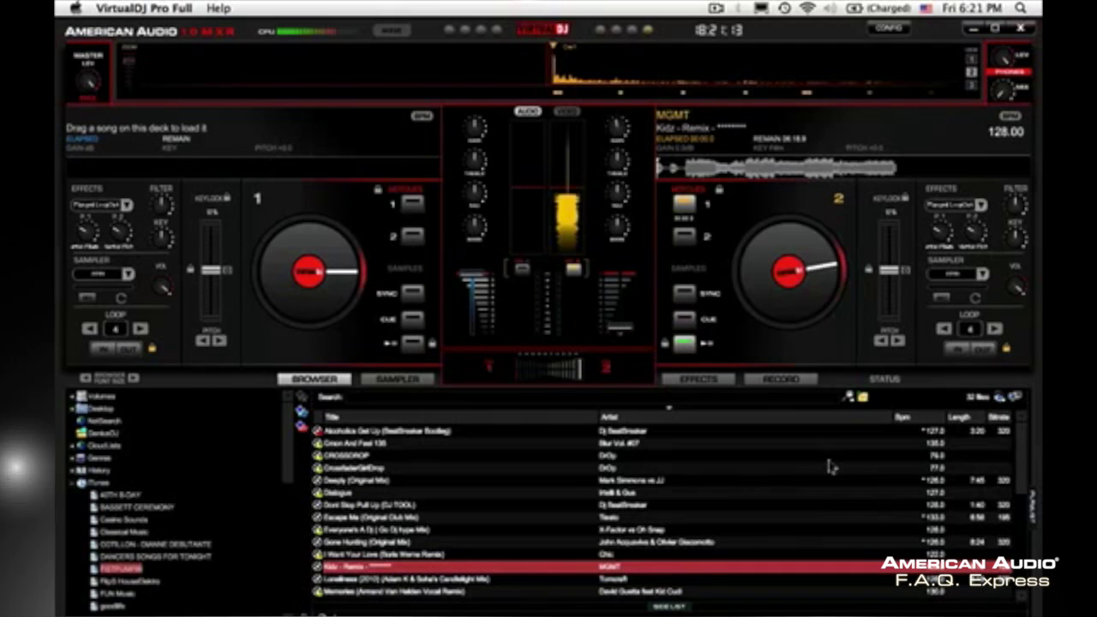